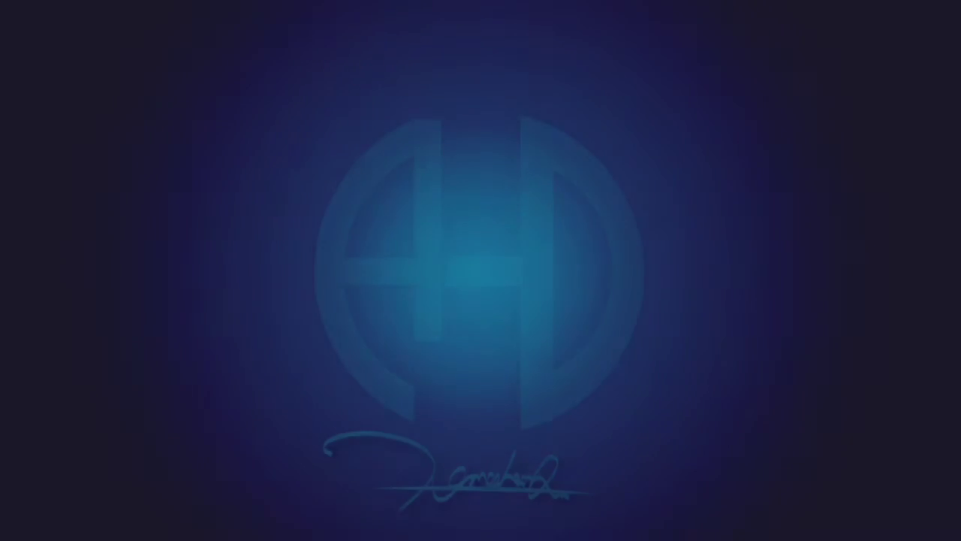
Step: Choose the Quick Selection Tool from the toolbar flyout for the man's portrait photo
{"action": "left_click", "coordinate": [90, 93]}
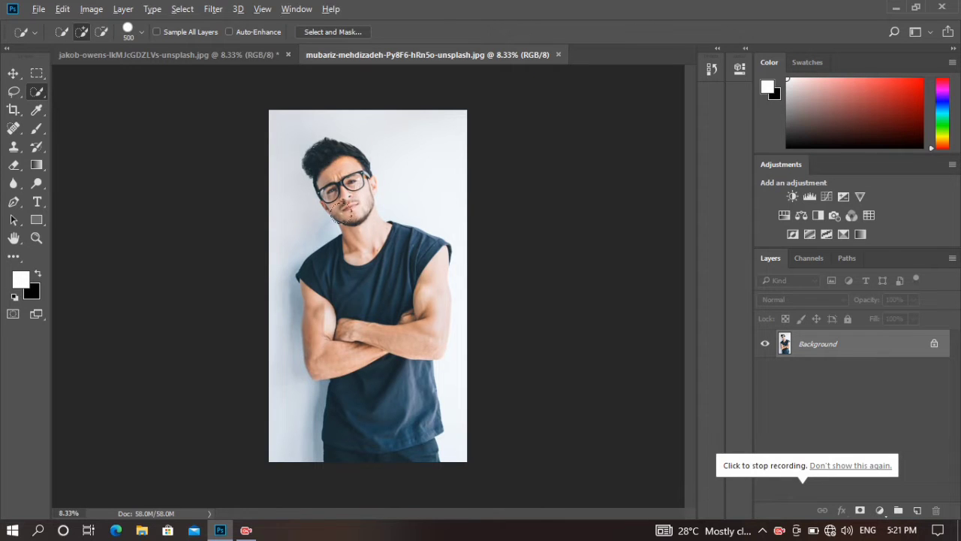
Step: Quick-select the man from hair, glasses and face down to his crossed arms, excluding the wall
{"action": "scroll", "coordinate": [341, 210], "scroll_direction": "up", "scroll_amount": 2}
{"action": "mouse_move", "coordinate": [285, 143]}
{"action": "left_mouse_down"}
{"action": "mouse_move", "coordinate": [331, 218]}
{"action": "mouse_move", "coordinate": [437, 347]}
{"action": "mouse_move", "coordinate": [396, 383]}
{"action": "left_mouse_up"}
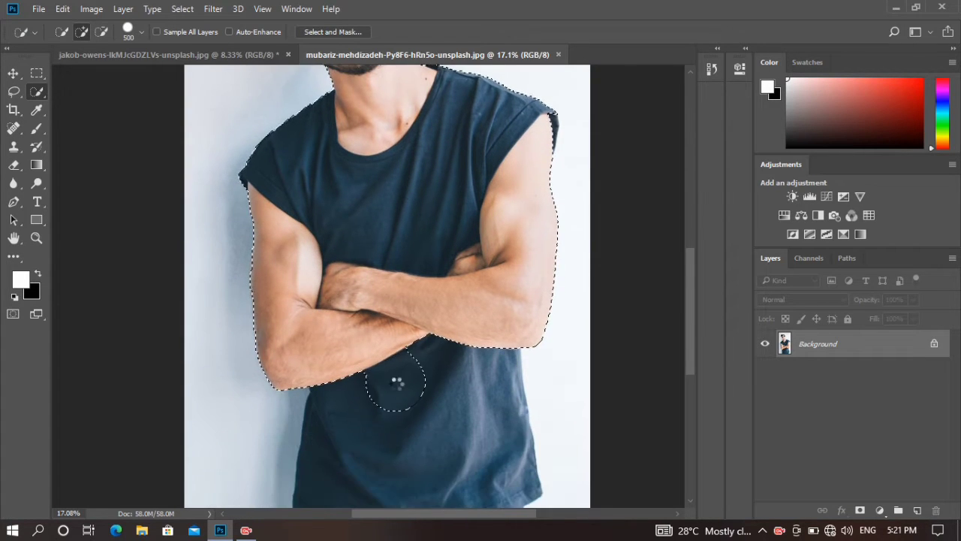
{"action": "scroll", "coordinate": [396, 383], "scroll_direction": "down", "scroll_amount": 3}
{"action": "scroll", "coordinate": [388, 354], "scroll_direction": "up", "scroll_amount": 5}
{"action": "scroll", "coordinate": [389, 353], "scroll_direction": "up", "scroll_amount": 3}
{"action": "scroll", "coordinate": [492, 293], "scroll_direction": "up", "scroll_amount": 2}
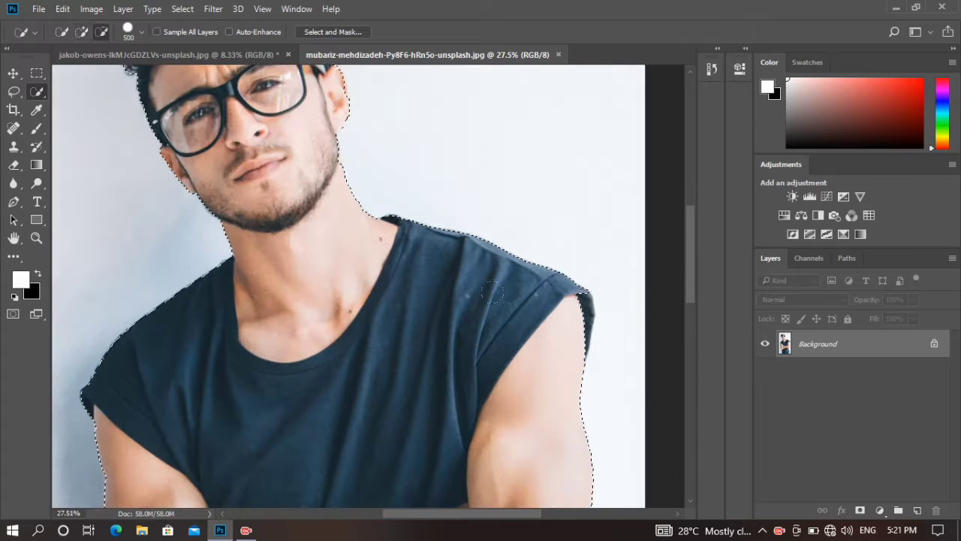
{"action": "scroll", "coordinate": [492, 293], "scroll_direction": "down", "scroll_amount": 2}
{"action": "scroll", "coordinate": [492, 293], "scroll_direction": "down", "scroll_amount": 1}
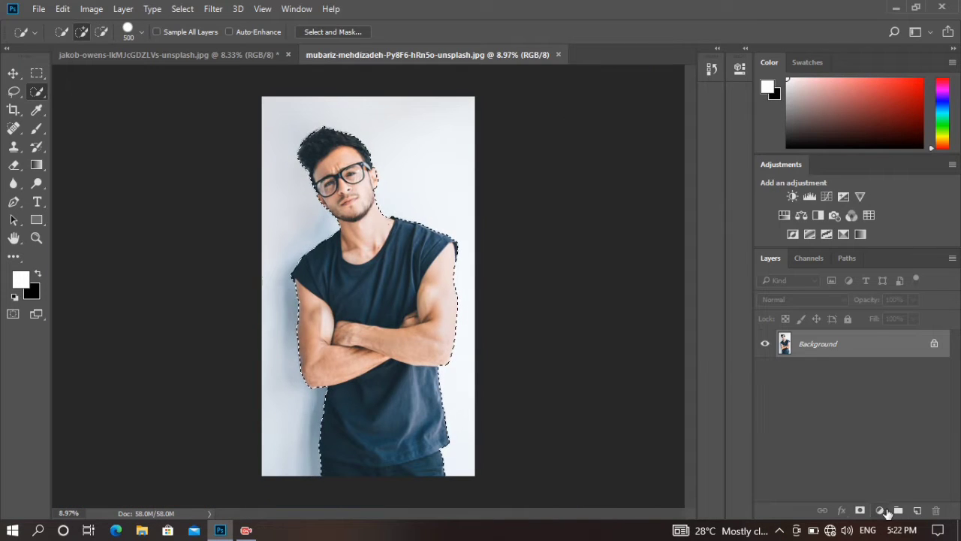
Step: Add a layer mask hiding the wall and set a size 9 brush to 100% opacity and flow
{"action": "left_click", "coordinate": [860, 511]}
{"action": "left_click", "coordinate": [39, 129]}
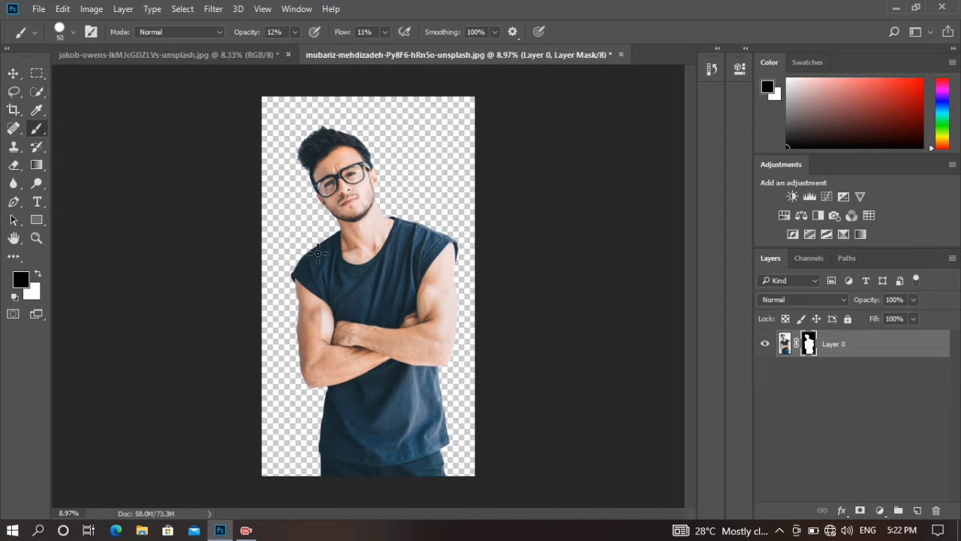
{"action": "scroll", "coordinate": [298, 185], "scroll_direction": "up", "scroll_amount": 3}
{"action": "scroll", "coordinate": [290, 253], "scroll_direction": "up", "scroll_amount": 3}
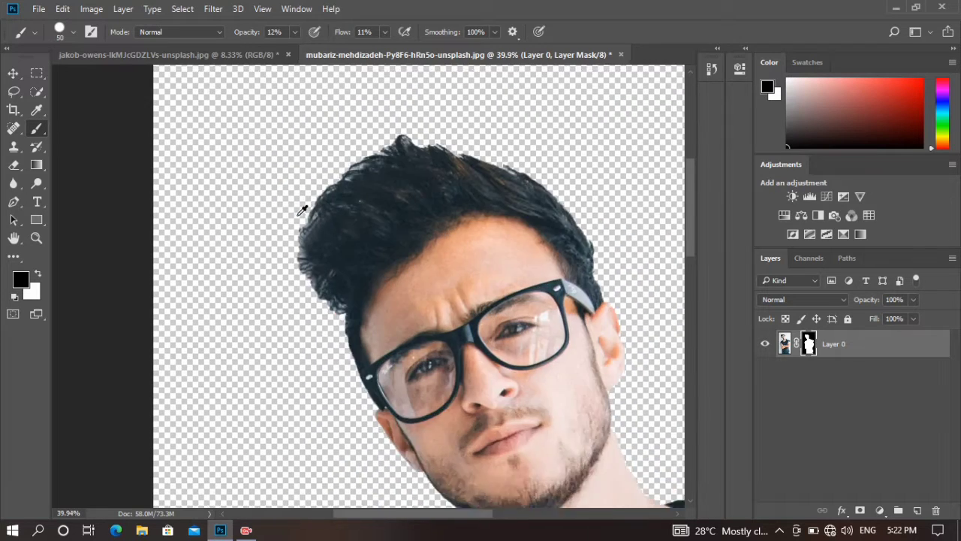
{"action": "scroll", "coordinate": [282, 253], "scroll_direction": "up", "scroll_amount": 1}
{"action": "scroll", "coordinate": [274, 253], "scroll_direction": "up", "scroll_amount": 1}
{"action": "left_click", "coordinate": [295, 32]}
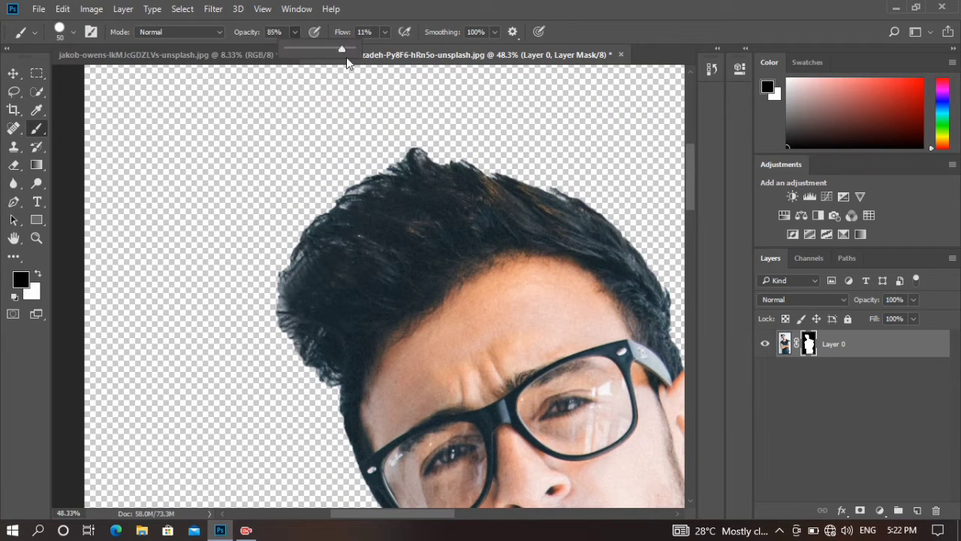
{"action": "left_click_drag", "start_coordinate": [347, 57], "coordinate": [357, 49]}
{"action": "left_click", "coordinate": [384, 32]}
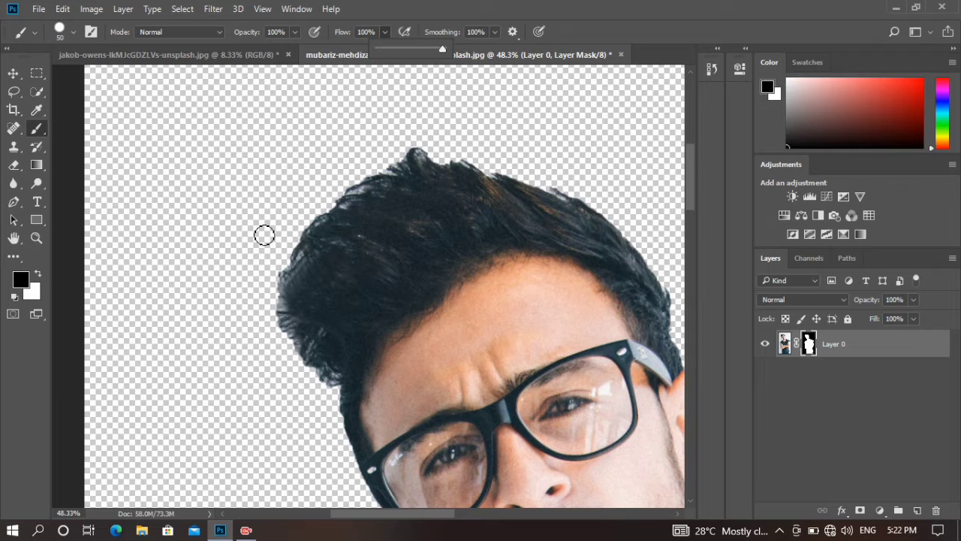
{"action": "scroll", "coordinate": [264, 235], "scroll_direction": "up", "scroll_amount": 2}
{"action": "scroll", "coordinate": [268, 247], "scroll_direction": "up", "scroll_amount": 2}
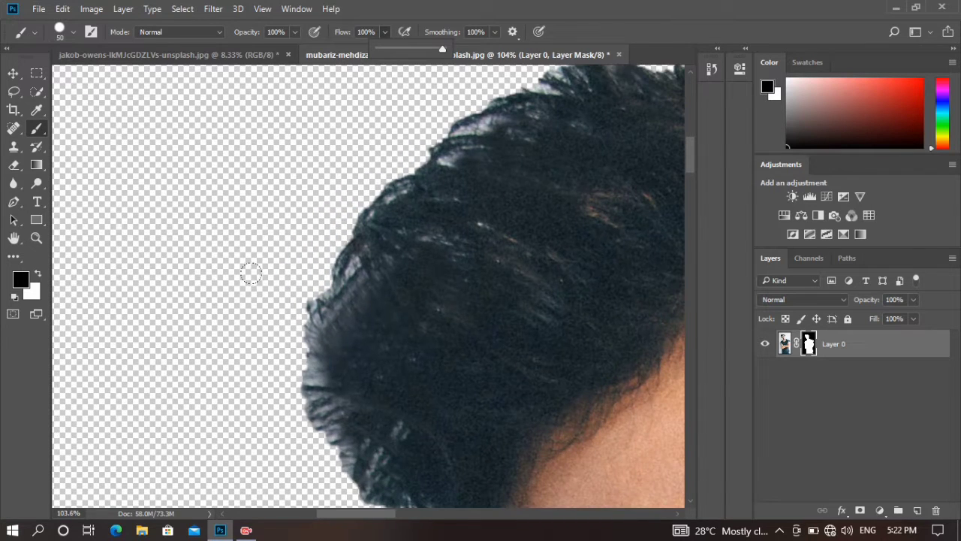
{"action": "key", "text": "bracketleft"}
{"action": "key", "text": "bracketleft"}
{"action": "key", "text": "bracketleft"}
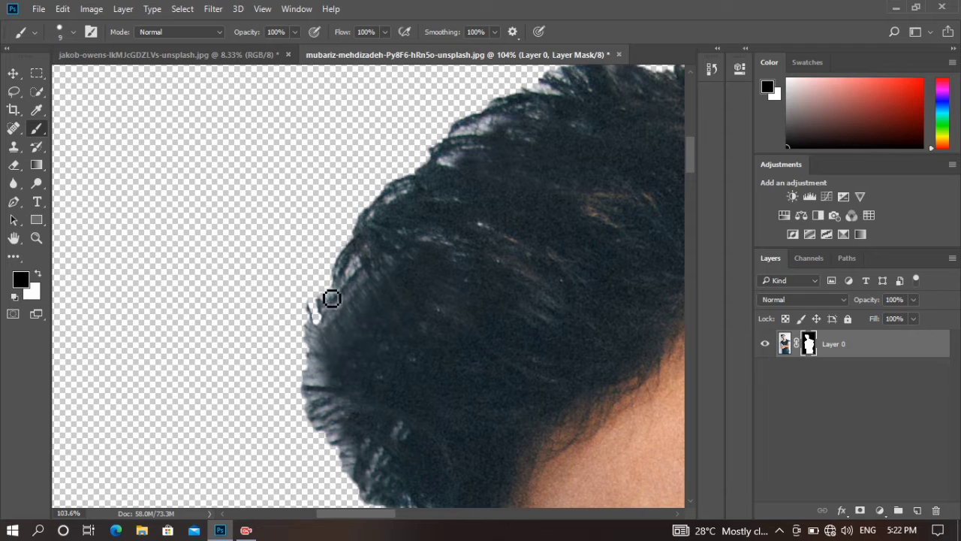
Step: Paint black on the mask over bright spots and tips along the top hair edge
{"action": "left_click", "coordinate": [353, 263]}
{"action": "left_click", "coordinate": [391, 199]}
{"action": "left_click", "coordinate": [371, 214]}
{"action": "left_click", "coordinate": [403, 190]}
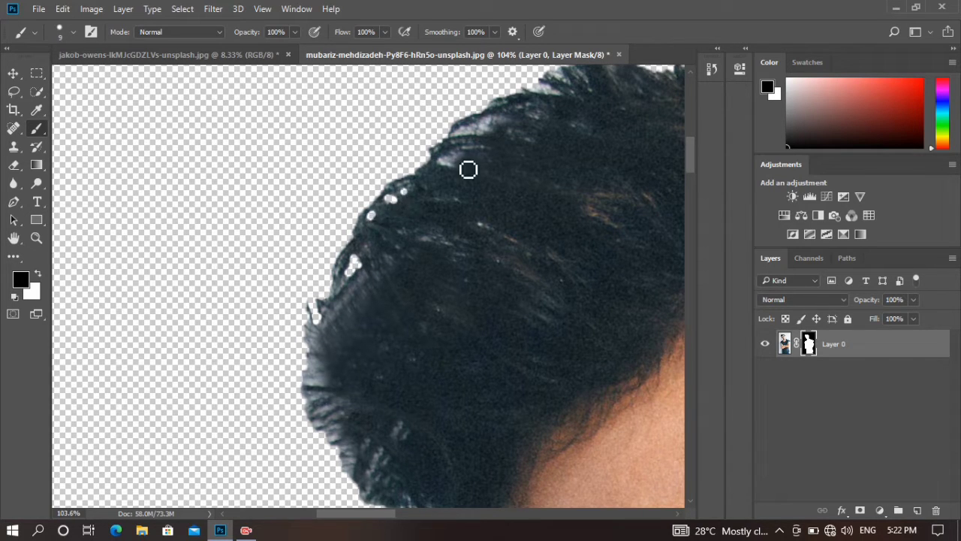
{"action": "left_click", "coordinate": [460, 129]}
{"action": "left_click_drag", "start_coordinate": [473, 141], "coordinate": [508, 128]}
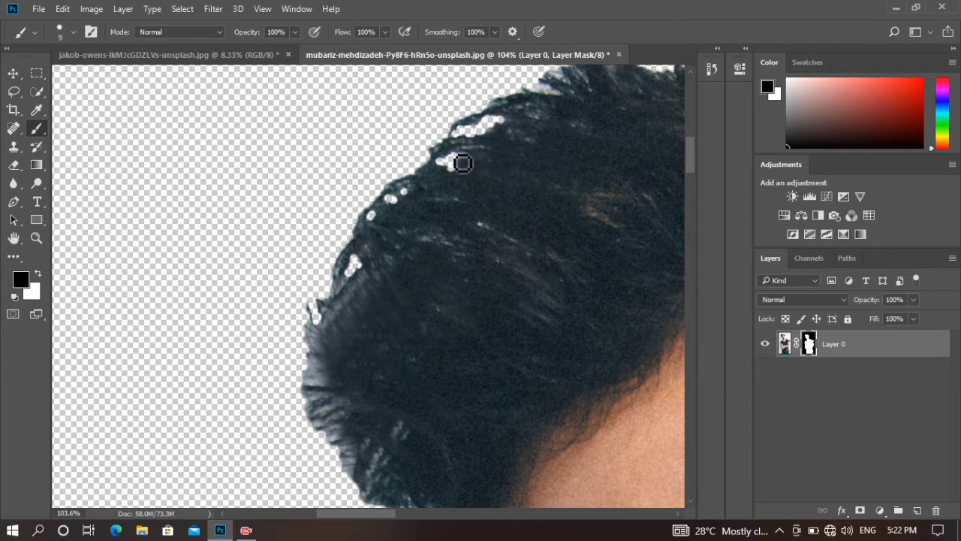
Step: Refine the mask along the left and lower hair edges and highlights with a smaller brush
{"action": "scroll", "coordinate": [353, 323], "scroll_direction": "down", "scroll_amount": 2}
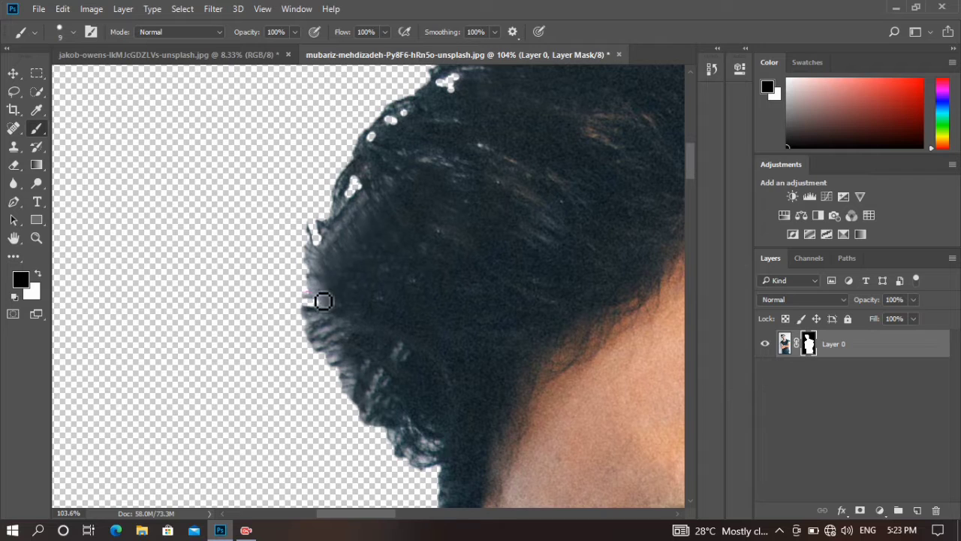
{"action": "mouse_move", "coordinate": [311, 299]}
{"action": "left_mouse_down"}
{"action": "mouse_move", "coordinate": [307, 350]}
{"action": "mouse_move", "coordinate": [326, 367]}
{"action": "mouse_move", "coordinate": [347, 354]}
{"action": "mouse_move", "coordinate": [346, 339]}
{"action": "mouse_move", "coordinate": [317, 332]}
{"action": "left_mouse_up"}
{"action": "mouse_move", "coordinate": [407, 444]}
{"action": "left_mouse_down"}
{"action": "mouse_move", "coordinate": [446, 449]}
{"action": "mouse_move", "coordinate": [427, 465]}
{"action": "mouse_move", "coordinate": [398, 440]}
{"action": "mouse_move", "coordinate": [418, 441]}
{"action": "mouse_move", "coordinate": [382, 399]}
{"action": "mouse_move", "coordinate": [389, 379]}
{"action": "mouse_move", "coordinate": [378, 375]}
{"action": "mouse_move", "coordinate": [408, 354]}
{"action": "left_mouse_up"}
{"action": "key", "text": "bracketleft"}
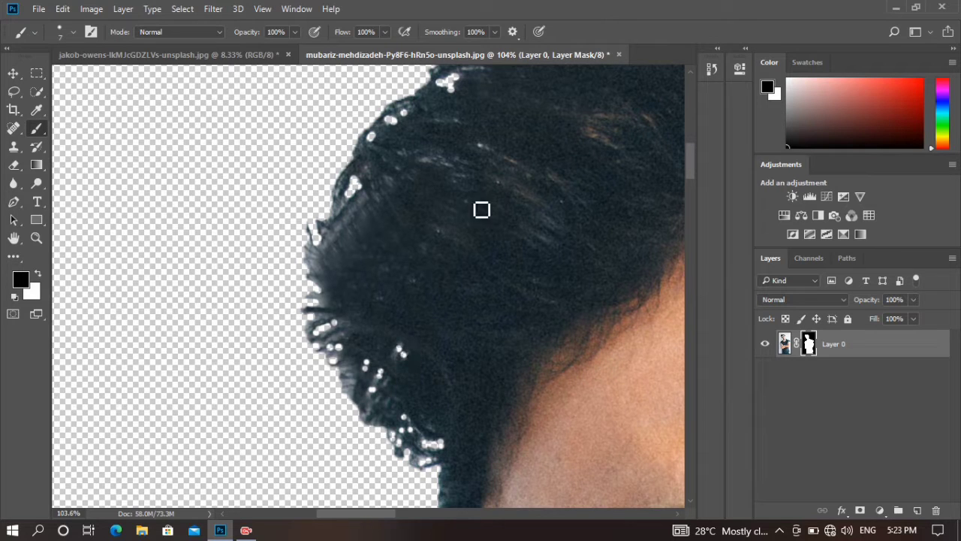
{"action": "left_click_drag", "start_coordinate": [489, 158], "coordinate": [376, 172]}
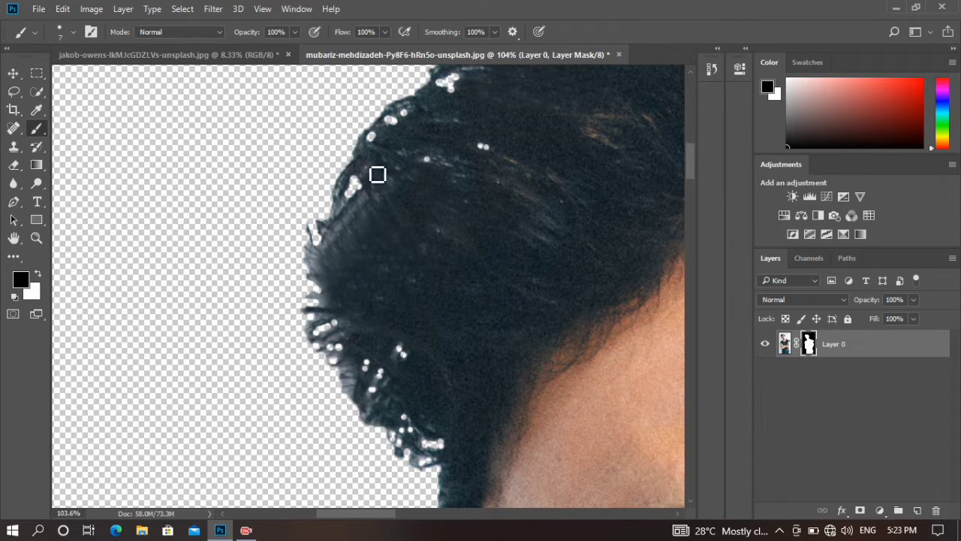
{"action": "left_click_drag", "start_coordinate": [320, 324], "coordinate": [330, 321]}
Step: With a size 6 brush, paint black over the hair peak and along the top hair edge
{"action": "key", "text": "bracketleft"}
{"action": "scroll", "coordinate": [355, 384], "scroll_direction": "down", "scroll_amount": 3}
{"action": "scroll", "coordinate": [493, 311], "scroll_direction": "up", "scroll_amount": 2}
{"action": "scroll", "coordinate": [307, 225], "scroll_direction": "up", "scroll_amount": 2}
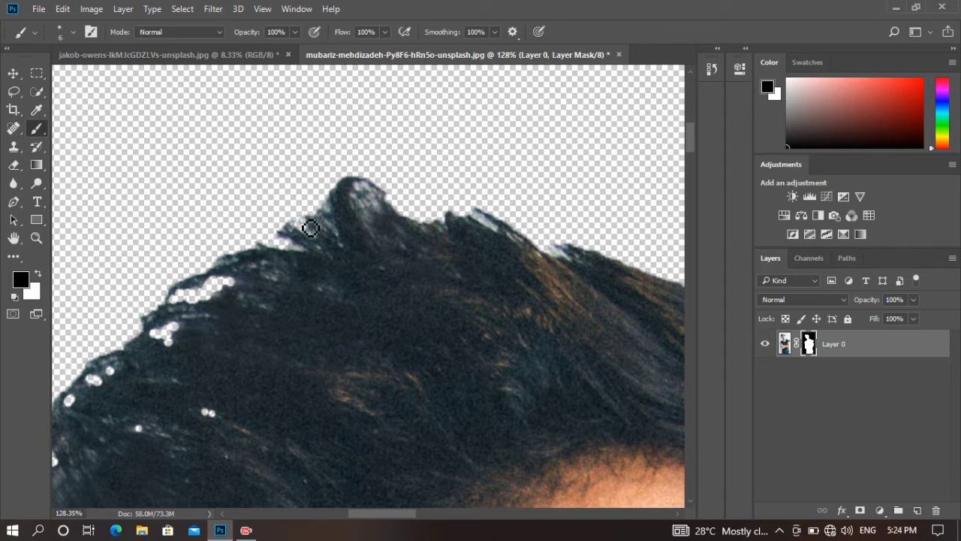
{"action": "mouse_move", "coordinate": [371, 190]}
{"action": "left_mouse_down"}
{"action": "mouse_move", "coordinate": [361, 195]}
{"action": "mouse_move", "coordinate": [382, 206]}
{"action": "mouse_move", "coordinate": [363, 217]}
{"action": "left_mouse_up"}
{"action": "scroll", "coordinate": [397, 215], "scroll_direction": "down", "scroll_amount": 1}
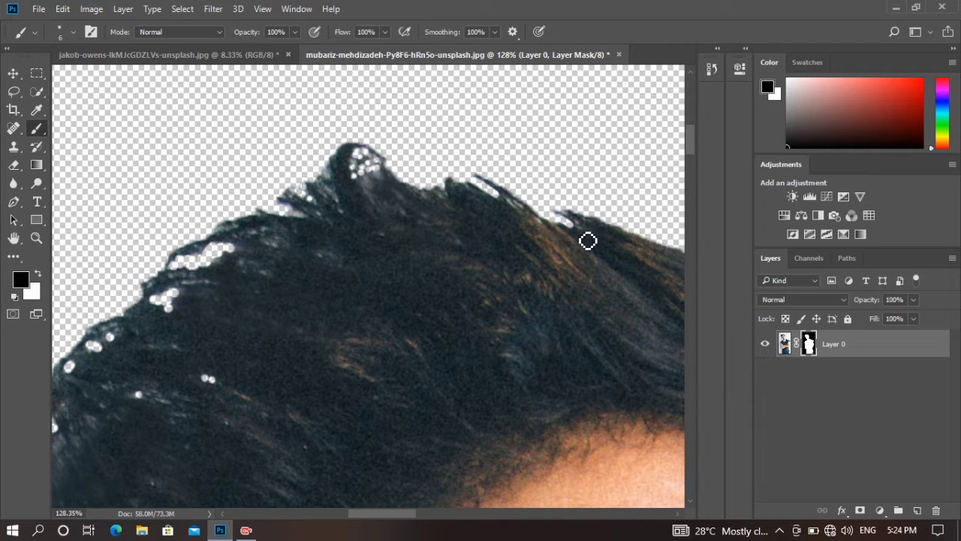
{"action": "scroll", "coordinate": [588, 240], "scroll_direction": "down", "scroll_amount": 2}
{"action": "left_click", "coordinate": [253, 174]}
{"action": "left_click", "coordinate": [264, 171]}
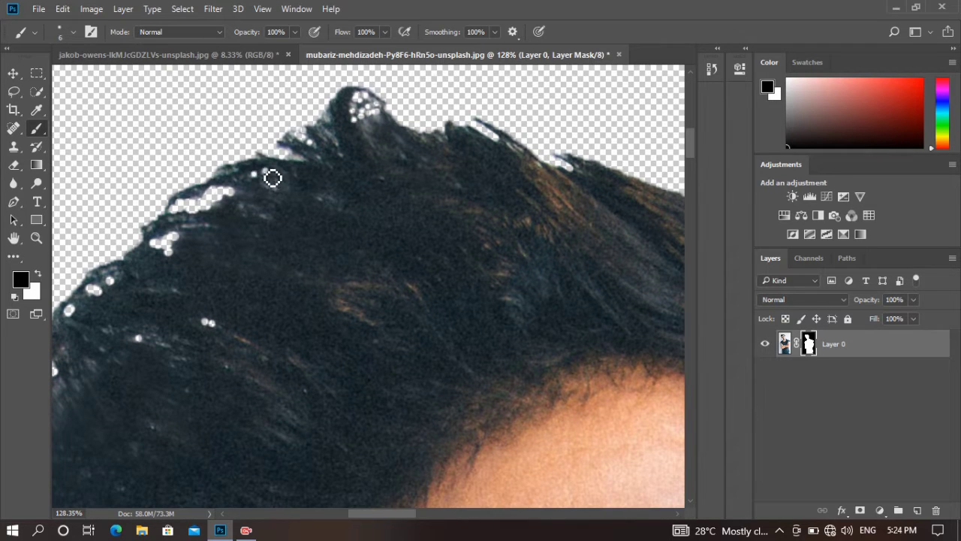
{"action": "left_click", "coordinate": [265, 185]}
Step: Paint out a stray hair wisp on the right side of the hair
{"action": "scroll", "coordinate": [541, 241], "scroll_direction": "right", "scroll_amount": 5}
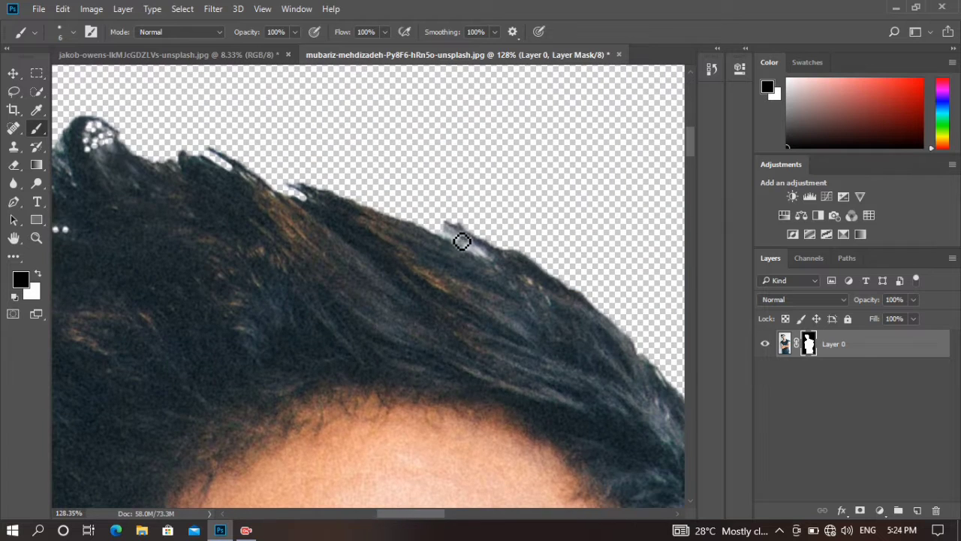
{"action": "mouse_move", "coordinate": [466, 245]}
{"action": "left_mouse_down"}
{"action": "mouse_move", "coordinate": [487, 262]}
{"action": "mouse_move", "coordinate": [469, 247]}
{"action": "left_mouse_up"}
{"action": "scroll", "coordinate": [540, 283], "scroll_direction": "down", "scroll_amount": 3}
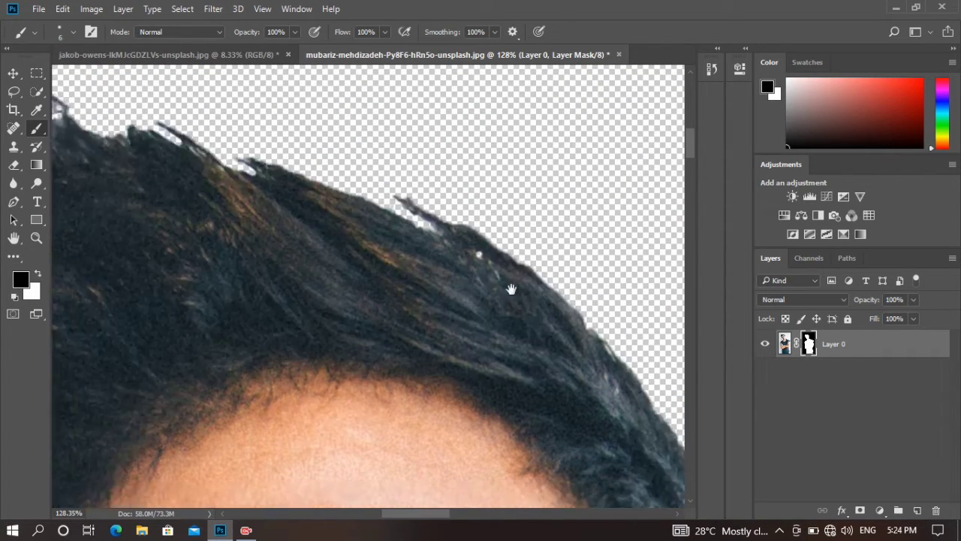
{"action": "scroll", "coordinate": [451, 225], "scroll_direction": "right", "scroll_amount": 2}
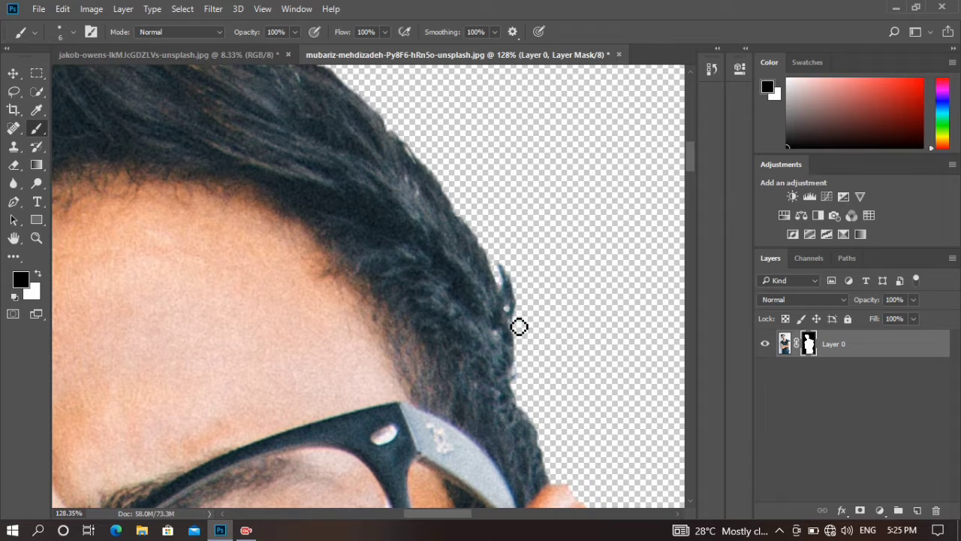
{"action": "scroll", "coordinate": [501, 343], "scroll_direction": "down", "scroll_amount": 2}
{"action": "scroll", "coordinate": [532, 369], "scroll_direction": "down", "scroll_amount": 1}
{"action": "scroll", "coordinate": [615, 296], "scroll_direction": "down", "scroll_amount": 2}
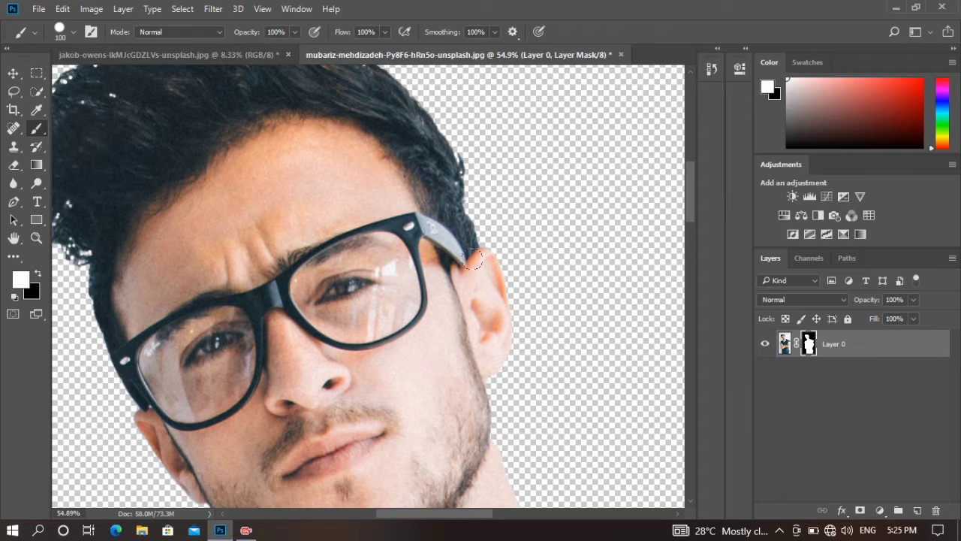
Step: Swap to black as the foreground colour and zoom out to show head and shoulders
{"action": "scroll", "coordinate": [485, 323], "scroll_direction": "down", "scroll_amount": 5}
{"action": "scroll", "coordinate": [468, 332], "scroll_direction": "down", "scroll_amount": 1}
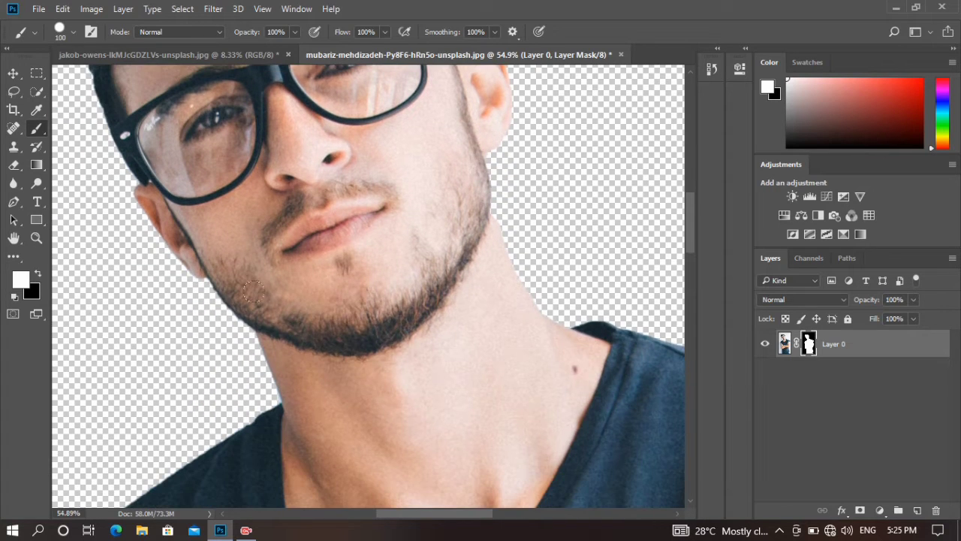
{"action": "key", "text": "x"}
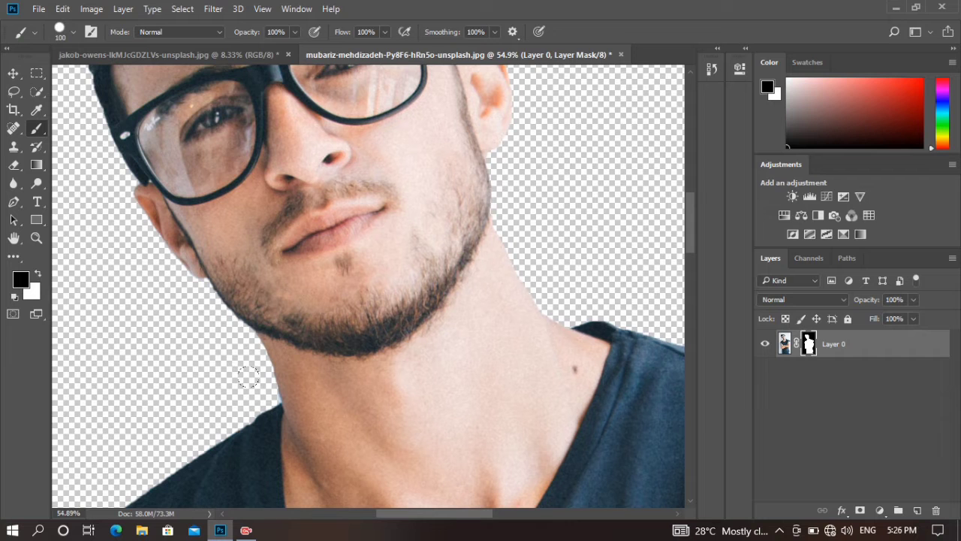
{"action": "scroll", "coordinate": [227, 375], "scroll_direction": "down", "scroll_amount": 2}
Step: Paint black along the shirt edge at the shoulder, briefly toggling to white and back
{"action": "scroll", "coordinate": [242, 369], "scroll_direction": "down", "scroll_amount": 2}
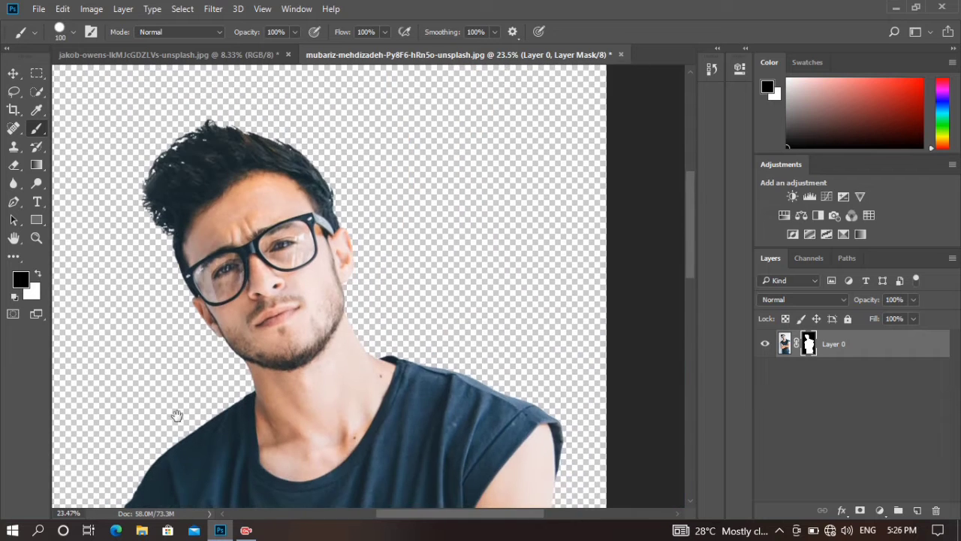
{"action": "scroll", "coordinate": [299, 307], "scroll_direction": "up", "scroll_amount": 5}
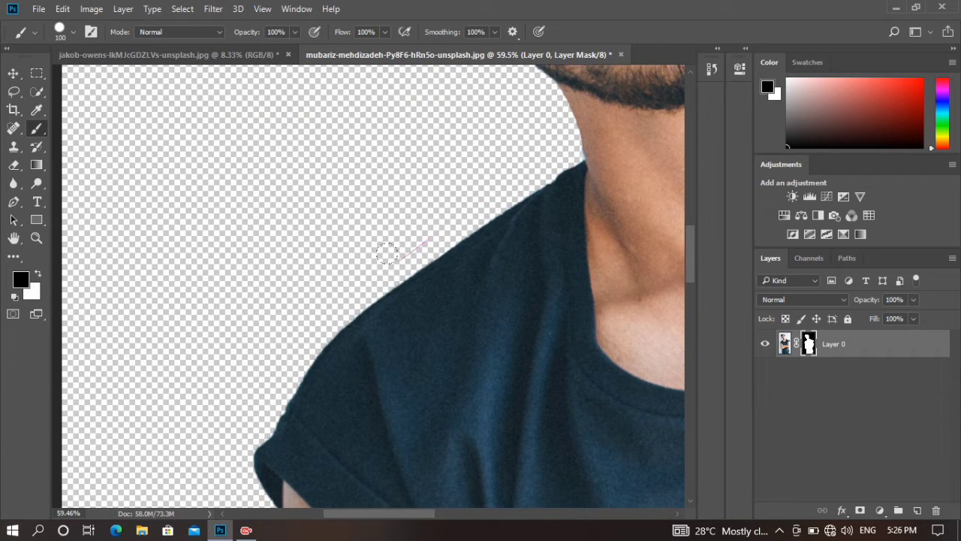
{"action": "left_click_drag", "start_coordinate": [387, 254], "coordinate": [265, 351]}
{"action": "scroll", "coordinate": [255, 398], "scroll_direction": "down", "scroll_amount": 3}
{"action": "scroll", "coordinate": [240, 301], "scroll_direction": "down", "scroll_amount": 2}
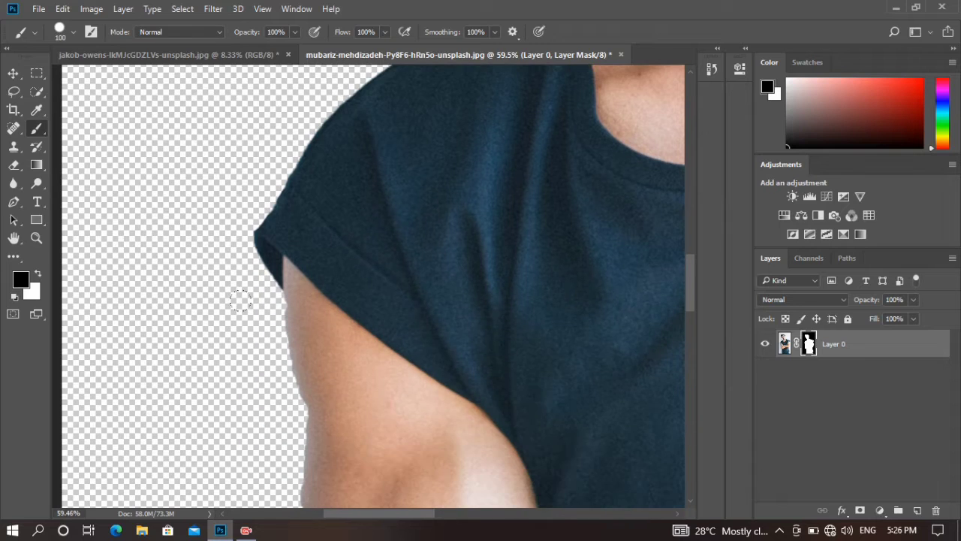
{"action": "key", "text": "x"}
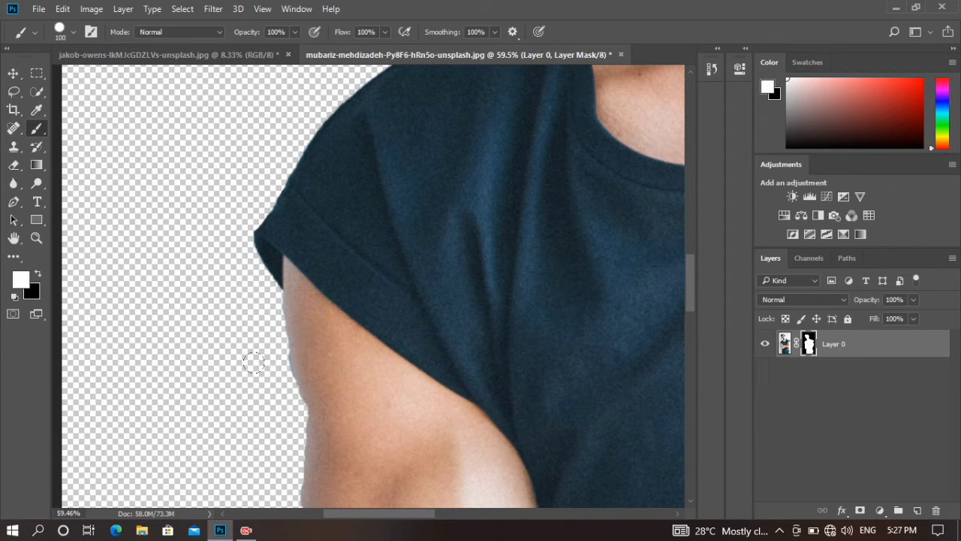
{"action": "key", "text": "x"}
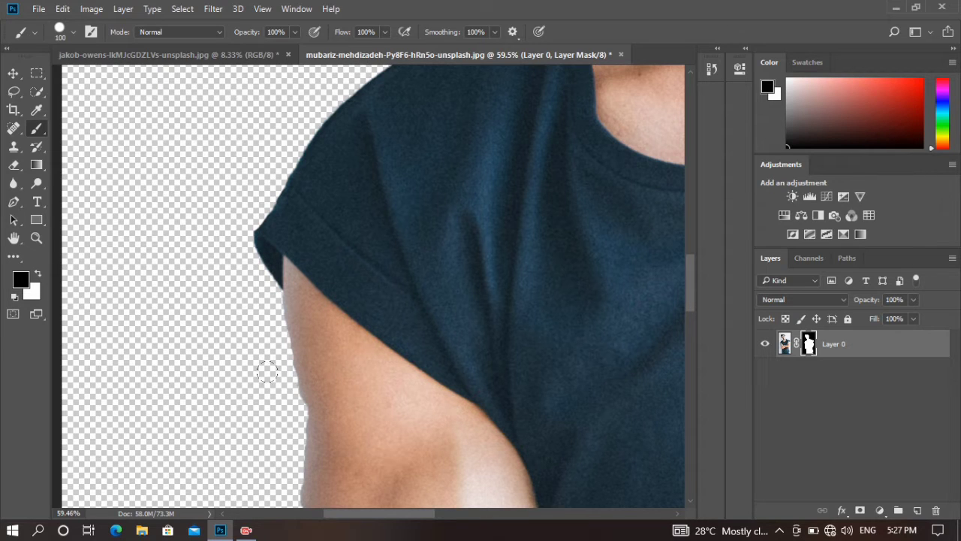
Step: Scroll down the image to check the mask edge along the folded arm and elbow
{"action": "scroll", "coordinate": [263, 359], "scroll_direction": "down", "scroll_amount": 1}
{"action": "scroll", "coordinate": [271, 316], "scroll_direction": "down", "scroll_amount": 2}
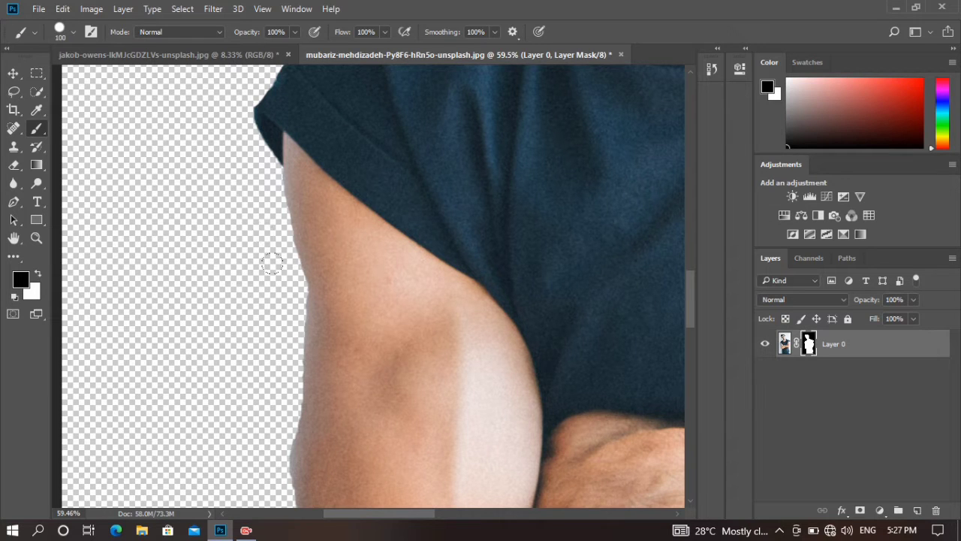
{"action": "scroll", "coordinate": [262, 238], "scroll_direction": "down", "scroll_amount": 3}
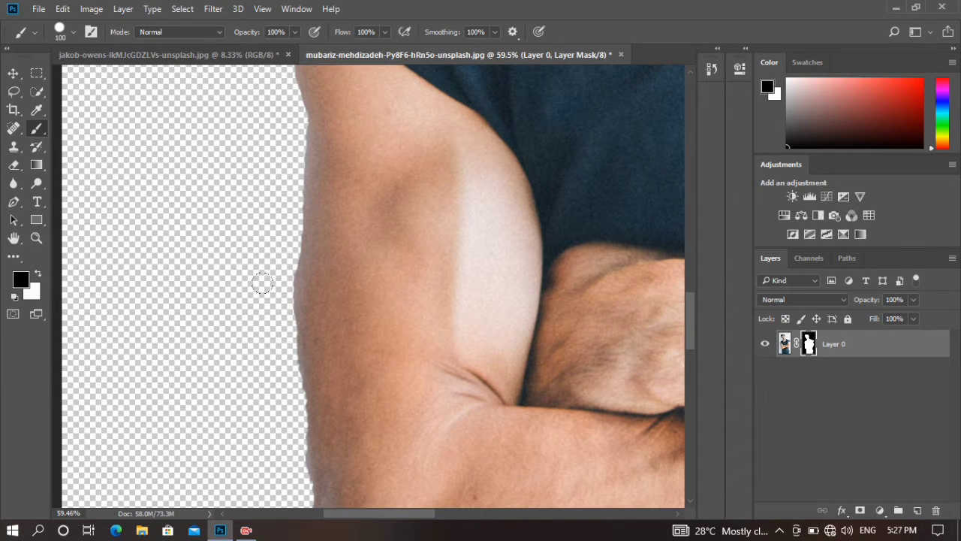
{"action": "scroll", "coordinate": [262, 283], "scroll_direction": "down", "scroll_amount": 2}
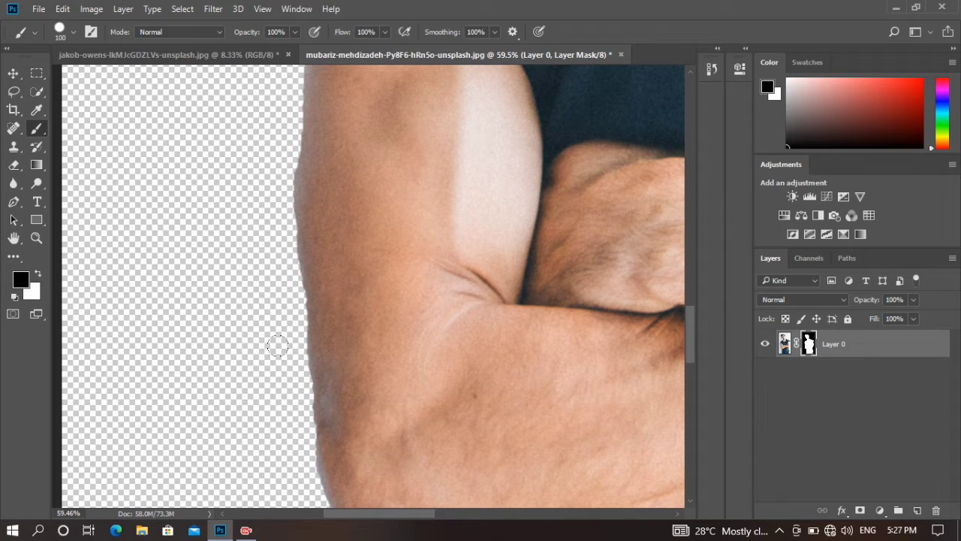
{"action": "scroll", "coordinate": [278, 345], "scroll_direction": "down", "scroll_amount": 2}
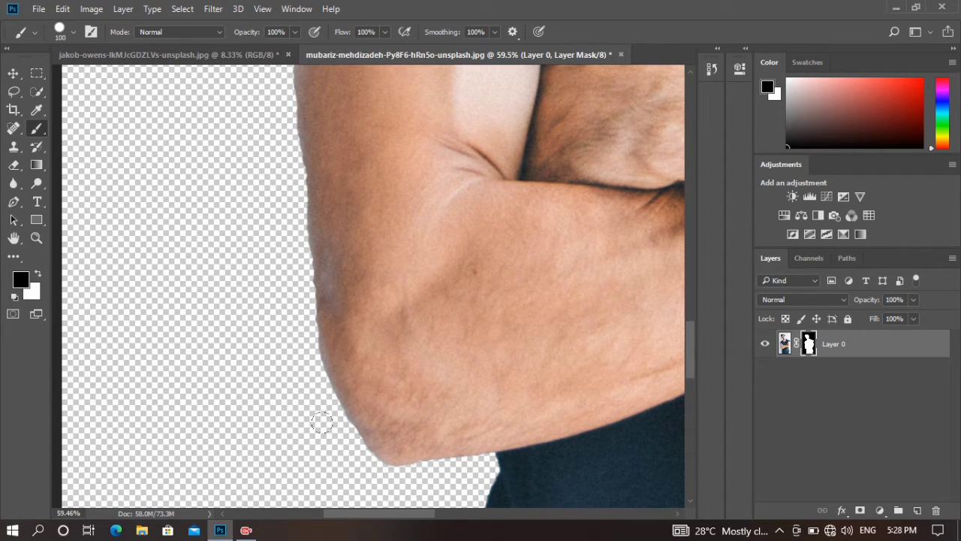
{"action": "scroll", "coordinate": [316, 410], "scroll_direction": "down", "scroll_amount": 2}
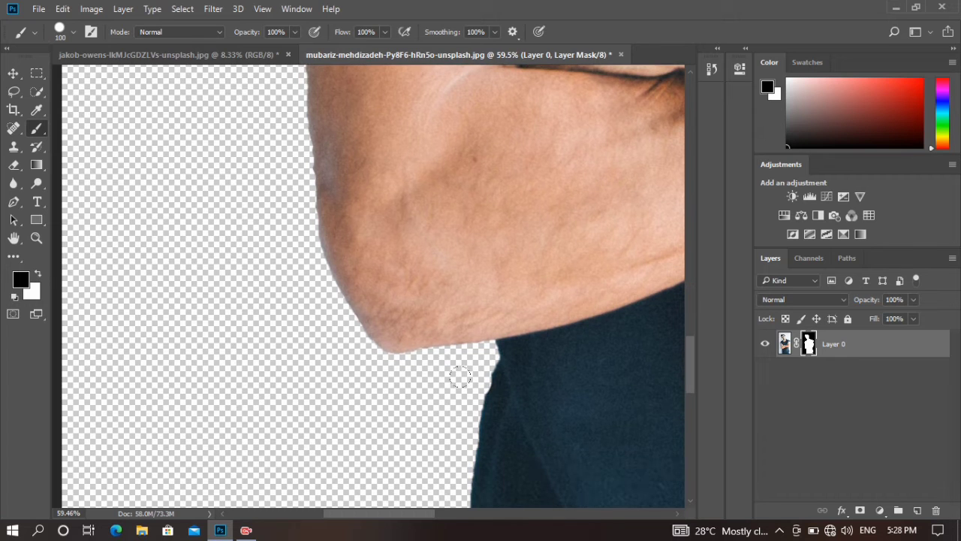
{"action": "scroll", "coordinate": [456, 396], "scroll_direction": "down", "scroll_amount": 4}
{"action": "scroll", "coordinate": [421, 377], "scroll_direction": "down", "scroll_amount": 3}
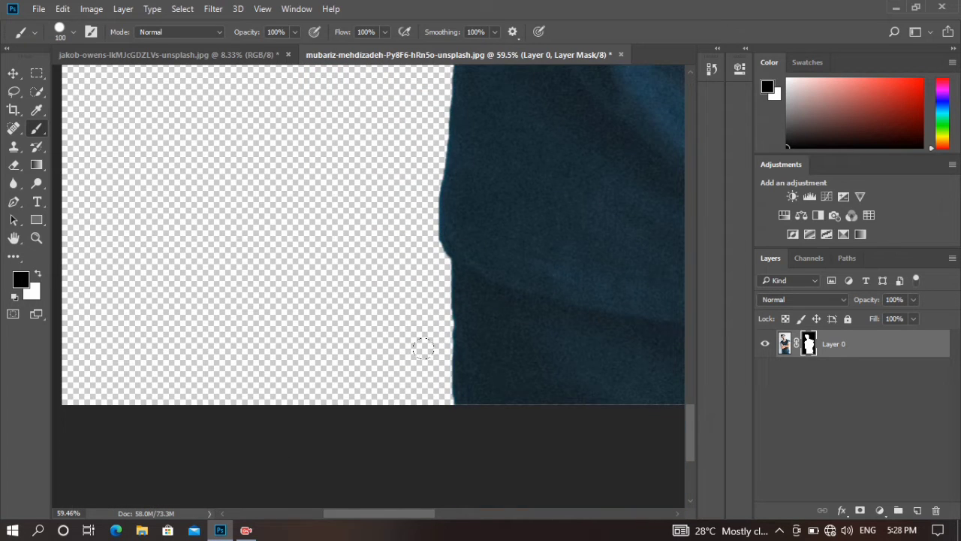
{"action": "scroll", "coordinate": [481, 413], "scroll_direction": "down", "scroll_amount": 5}
{"action": "scroll", "coordinate": [513, 414], "scroll_direction": "up", "scroll_amount": 2}
{"action": "scroll", "coordinate": [506, 386], "scroll_direction": "up", "scroll_amount": 2}
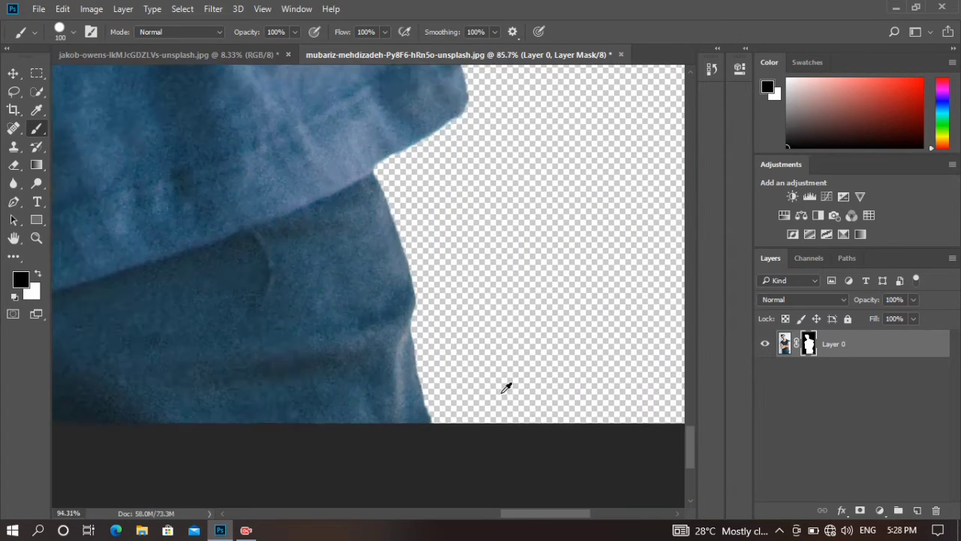
{"action": "scroll", "coordinate": [433, 398], "scroll_direction": "up", "scroll_amount": 2}
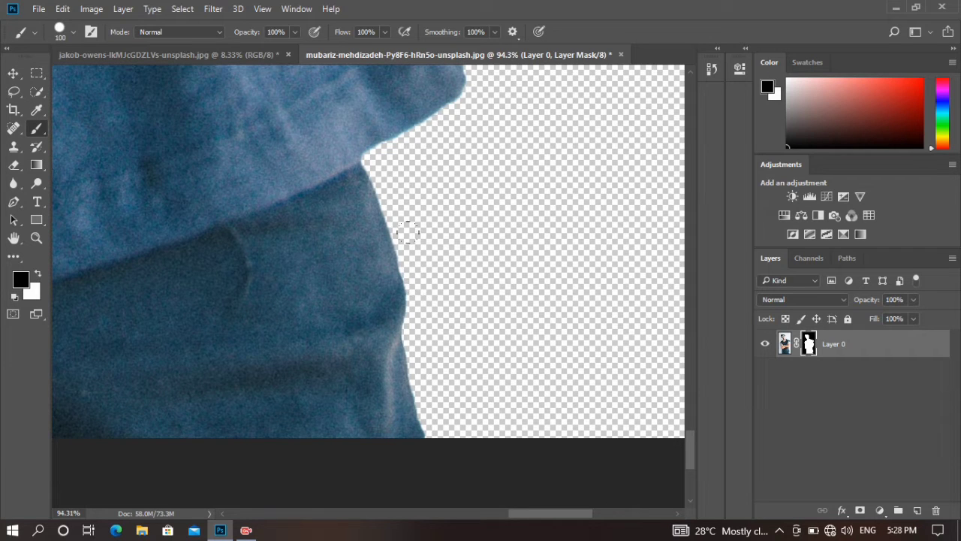
{"action": "scroll", "coordinate": [439, 115], "scroll_direction": "down", "scroll_amount": 2}
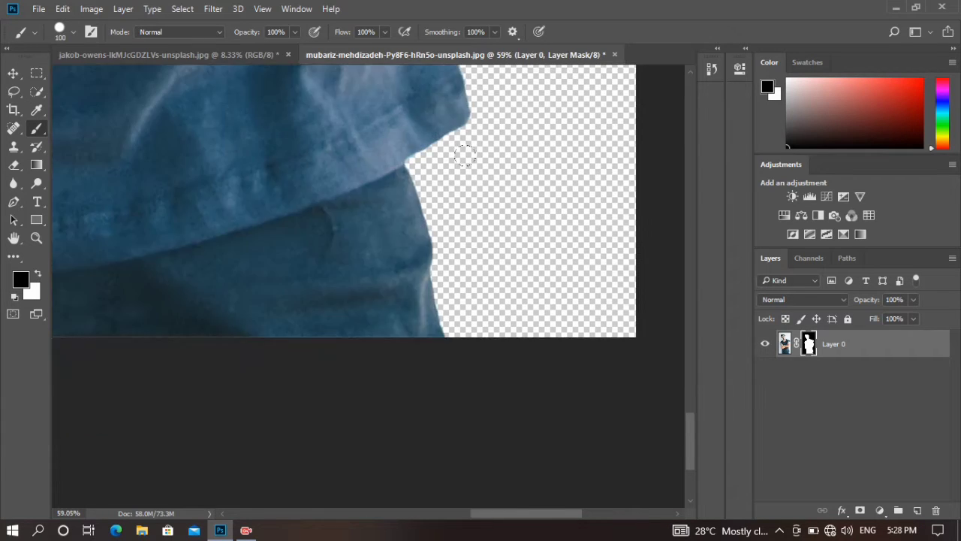
{"action": "scroll", "coordinate": [444, 313], "scroll_direction": "up", "scroll_amount": 2}
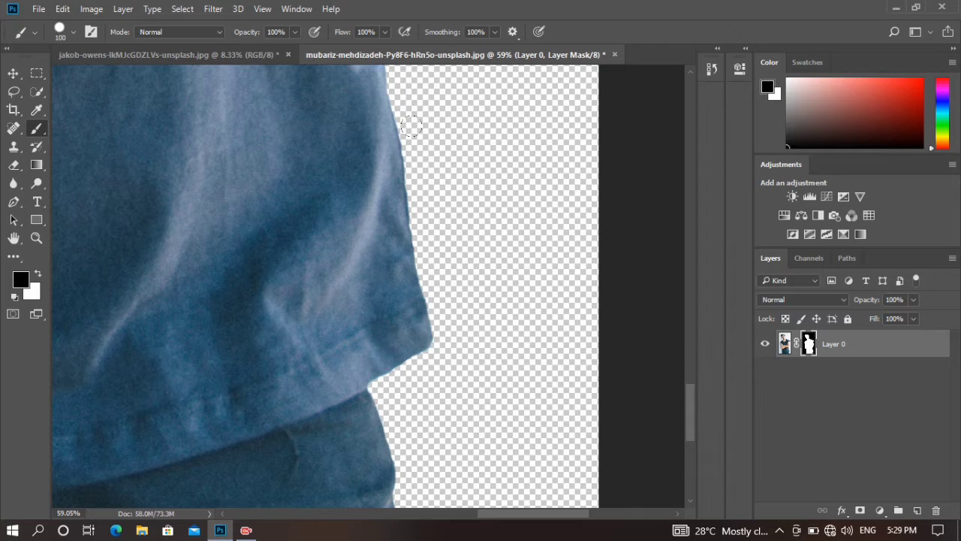
{"action": "left_click_drag", "start_coordinate": [411, 126], "coordinate": [471, 334]}
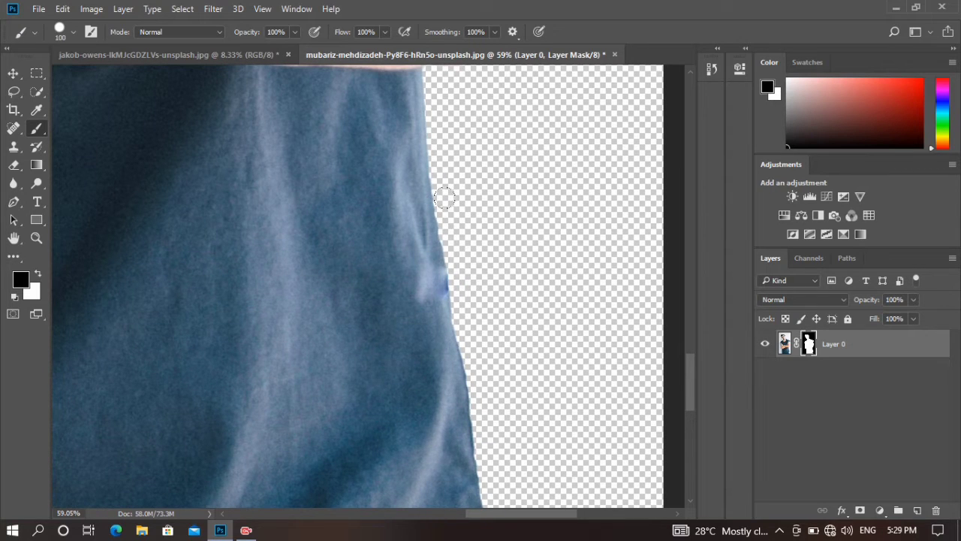
{"action": "scroll", "coordinate": [436, 119], "scroll_direction": "up", "scroll_amount": 2}
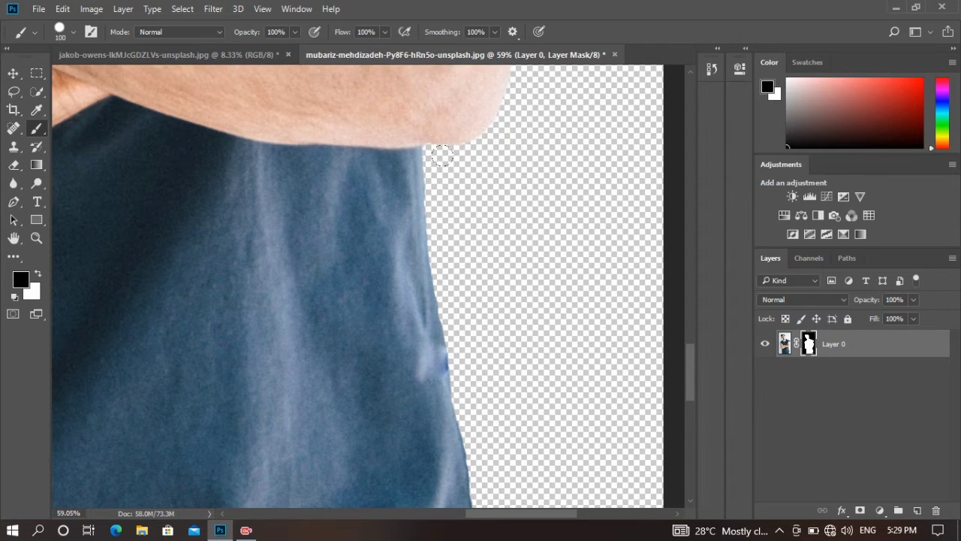
{"action": "left_click_drag", "start_coordinate": [506, 103], "coordinate": [511, 248]}
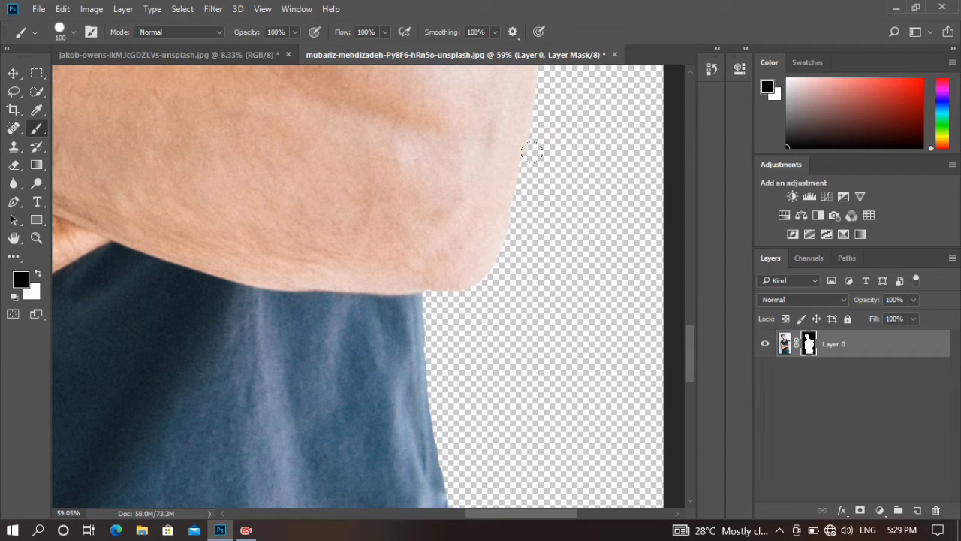
{"action": "scroll", "coordinate": [539, 124], "scroll_direction": "up", "scroll_amount": 1}
{"action": "scroll", "coordinate": [551, 144], "scroll_direction": "up", "scroll_amount": 2}
{"action": "scroll", "coordinate": [553, 180], "scroll_direction": "up", "scroll_amount": 1}
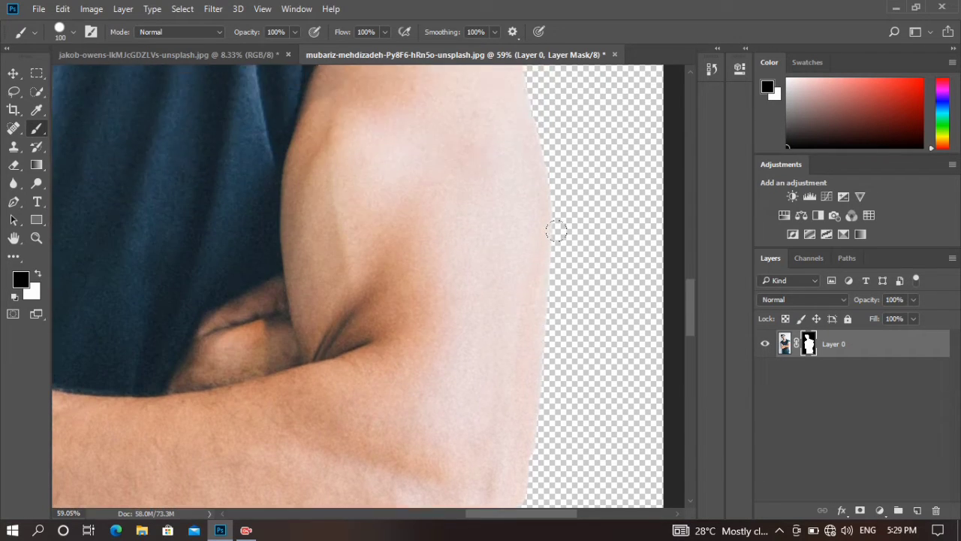
{"action": "scroll", "coordinate": [556, 188], "scroll_direction": "up", "scroll_amount": 1}
{"action": "scroll", "coordinate": [556, 187], "scroll_direction": "up", "scroll_amount": 3}
{"action": "scroll", "coordinate": [548, 239], "scroll_direction": "up", "scroll_amount": 1}
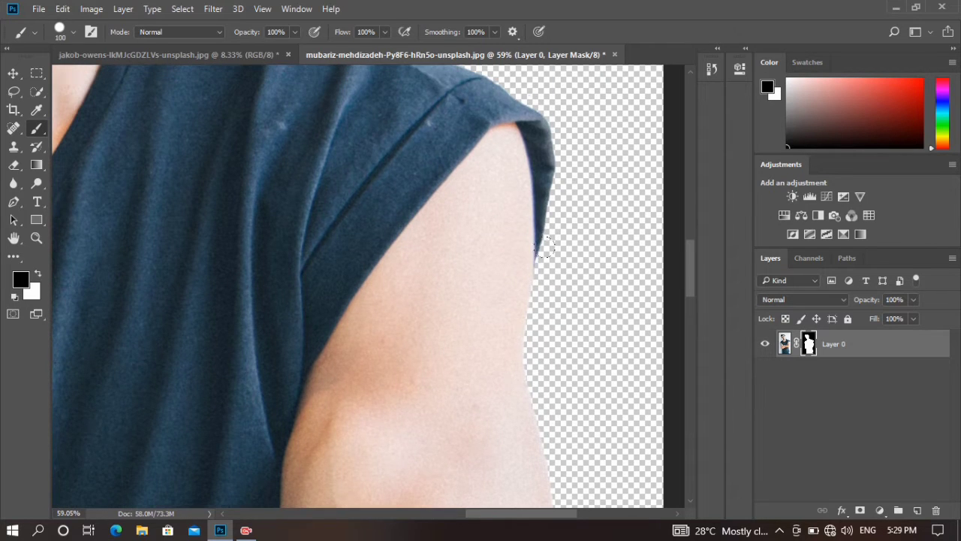
{"action": "scroll", "coordinate": [549, 239], "scroll_direction": "up", "scroll_amount": 2}
{"action": "scroll", "coordinate": [549, 239], "scroll_direction": "up", "scroll_amount": 2}
{"action": "left_click_drag", "start_coordinate": [278, 142], "coordinate": [541, 324]}
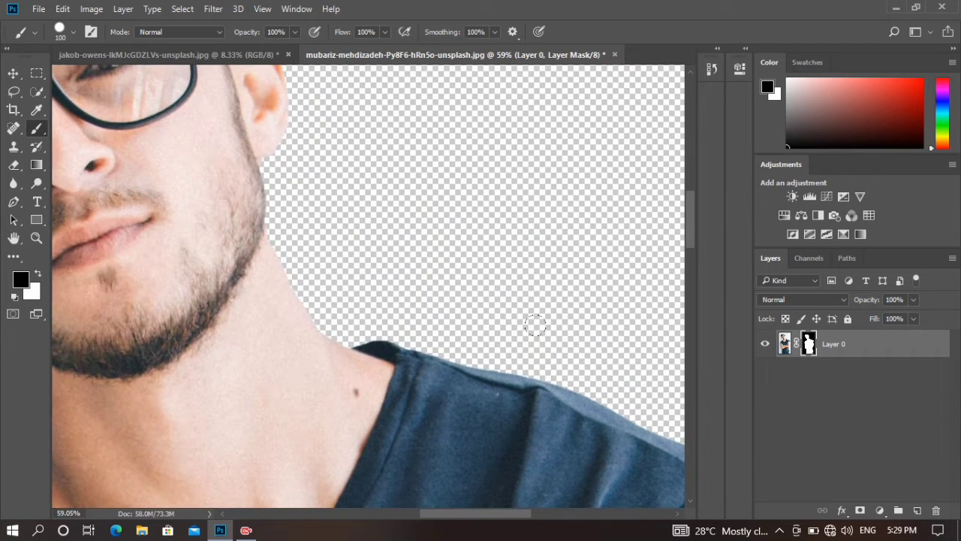
{"action": "scroll", "coordinate": [533, 323], "scroll_direction": "down", "scroll_amount": 3}
{"action": "scroll", "coordinate": [521, 328], "scroll_direction": "down", "scroll_amount": 3}
{"action": "scroll", "coordinate": [525, 337], "scroll_direction": "down", "scroll_amount": 2}
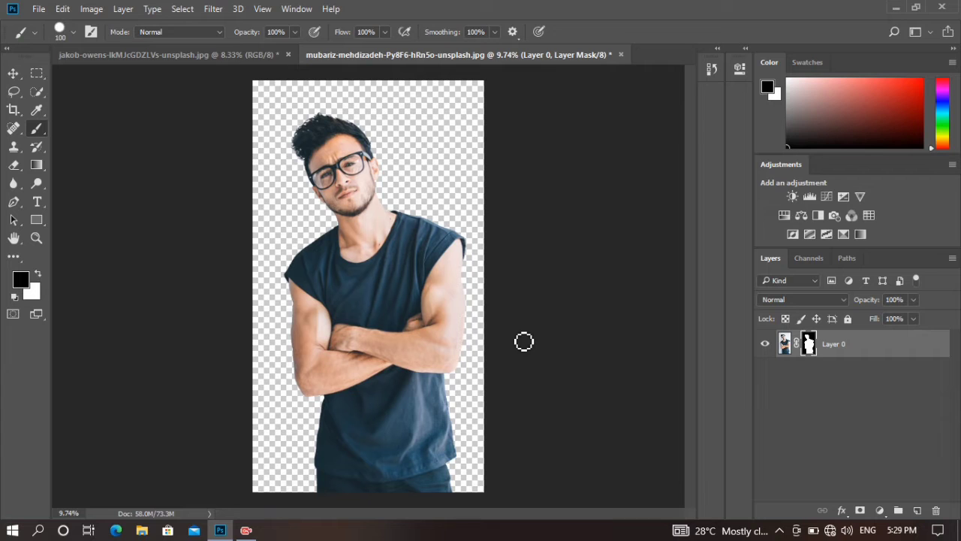
Step: Bring the jakob-owens dark background into the man's document as Layer 1, below Layer 0
{"action": "left_click", "coordinate": [224, 57]}
{"action": "key", "text": "x"}
{"action": "mouse_move", "coordinate": [785, 345]}
{"action": "left_mouse_down"}
{"action": "mouse_move", "coordinate": [564, 185]}
{"action": "mouse_move", "coordinate": [813, 373]}
{"action": "left_mouse_up"}
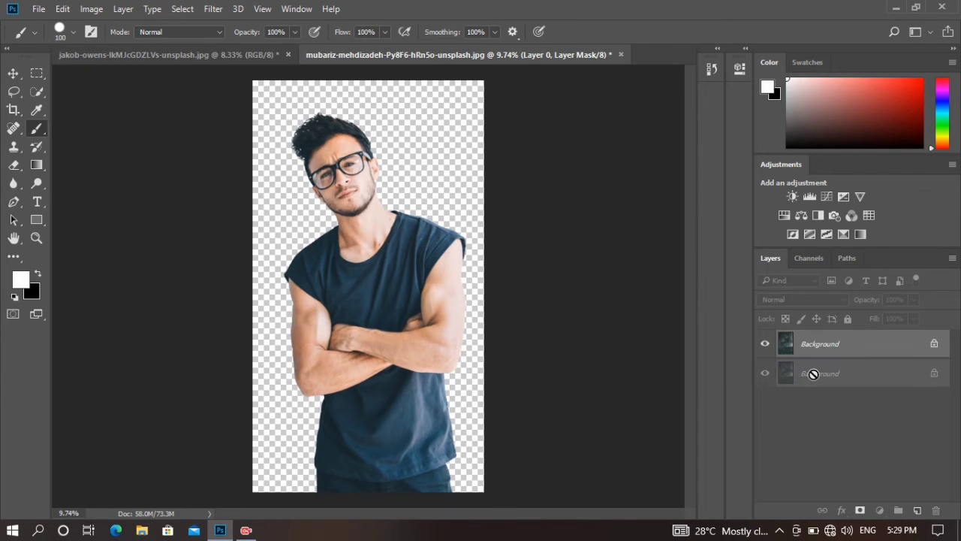
{"action": "mouse_move", "coordinate": [813, 373]}
{"action": "left_mouse_down"}
{"action": "mouse_move", "coordinate": [474, 203]}
{"action": "mouse_move", "coordinate": [359, 233]}
{"action": "left_mouse_up"}
{"action": "left_click", "coordinate": [225, 55]}
{"action": "key", "text": "x"}
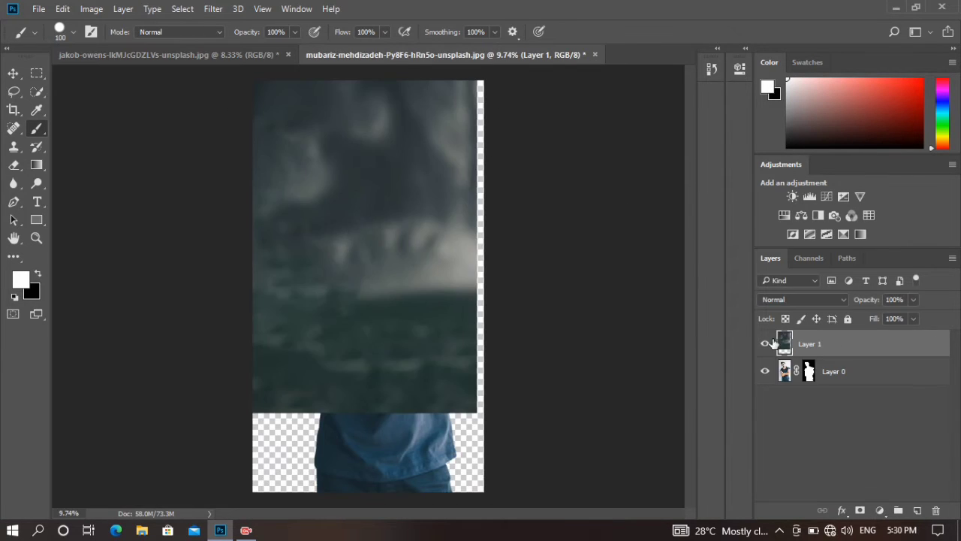
{"action": "left_click_drag", "start_coordinate": [774, 344], "coordinate": [805, 376]}
Step: Reposition the background and scale it to 112.63% to fill the canvas, then apply
{"action": "left_click", "coordinate": [12, 73]}
{"action": "left_click_drag", "start_coordinate": [413, 187], "coordinate": [429, 230]}
{"action": "key", "text": "ctrl"}
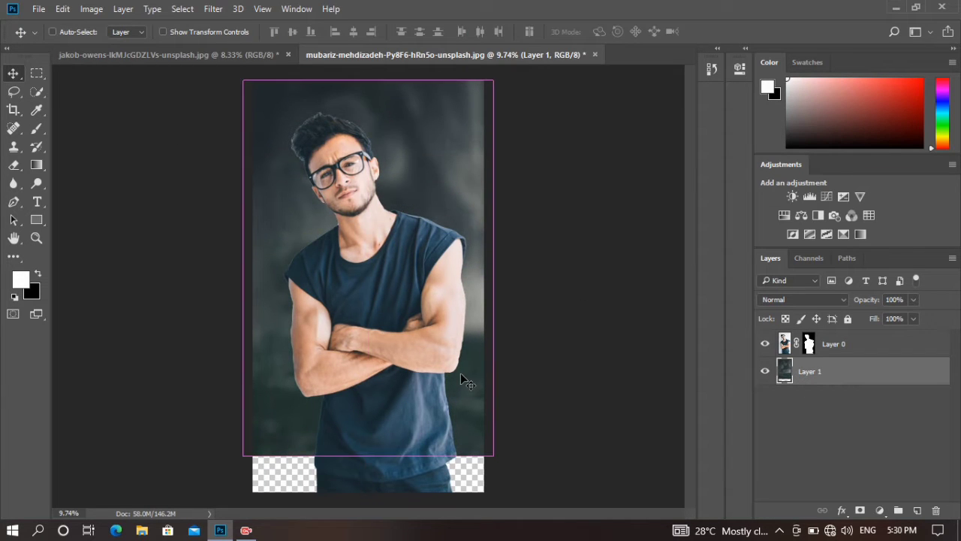
{"action": "key", "text": "ctrl+t"}
{"action": "left_click_drag", "start_coordinate": [496, 457], "coordinate": [512, 510]}
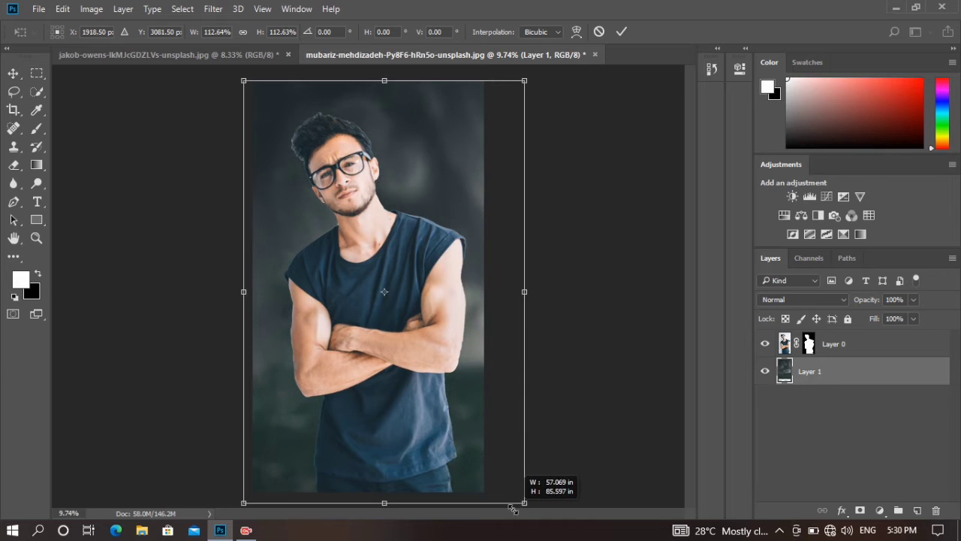
{"action": "left_click_drag", "start_coordinate": [440, 192], "coordinate": [425, 193]}
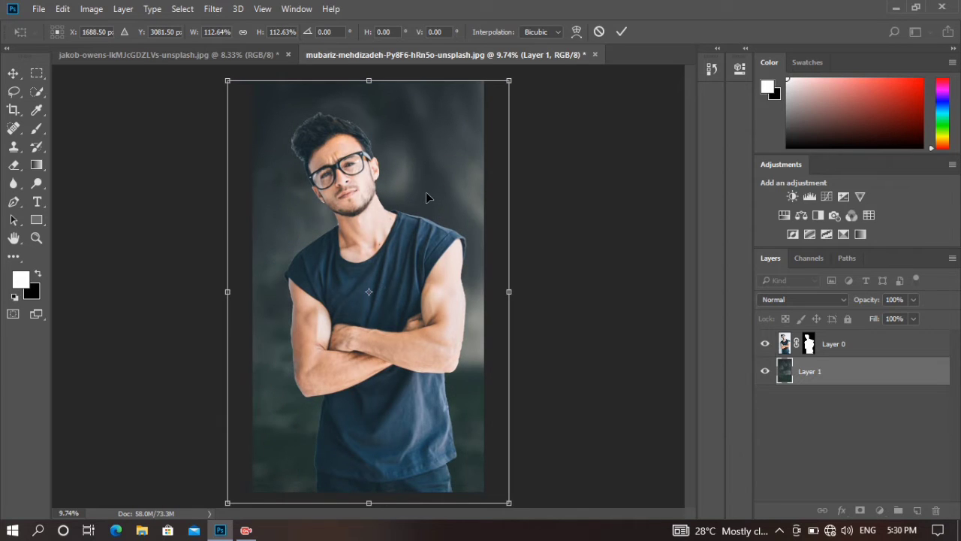
{"action": "key", "text": "v"}
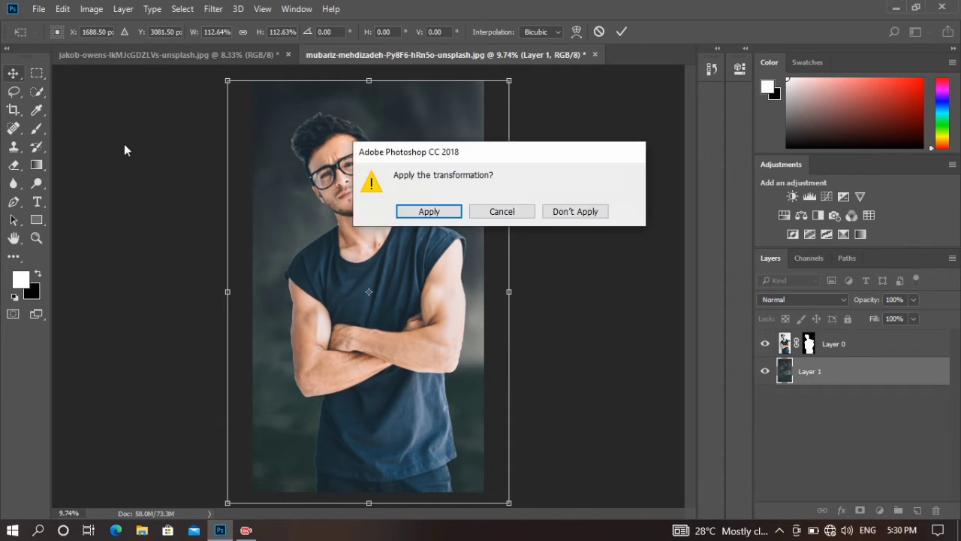
{"action": "key", "text": "Return"}
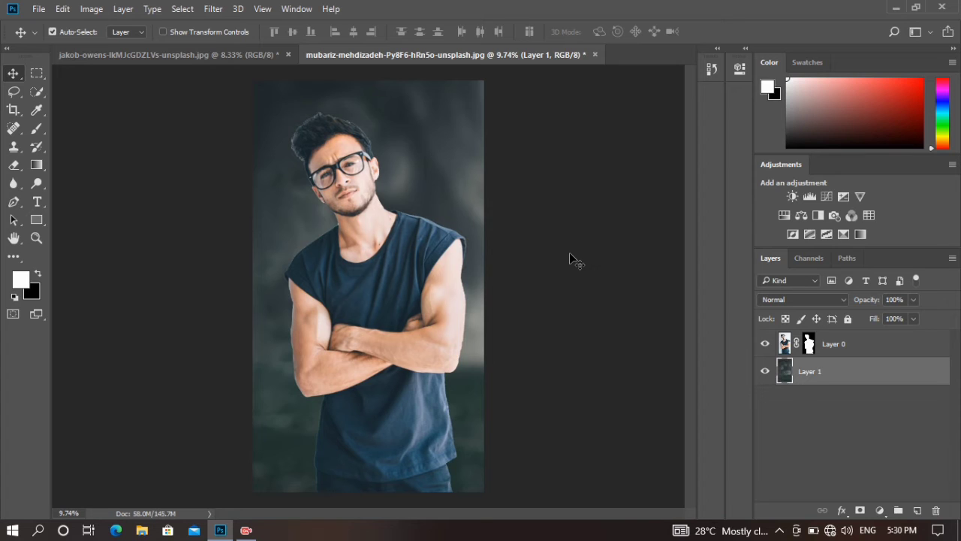
Step: With lowered brush opacity and flow on Layer 0's mask, softly blend the hair edges
{"action": "left_click", "coordinate": [784, 346]}
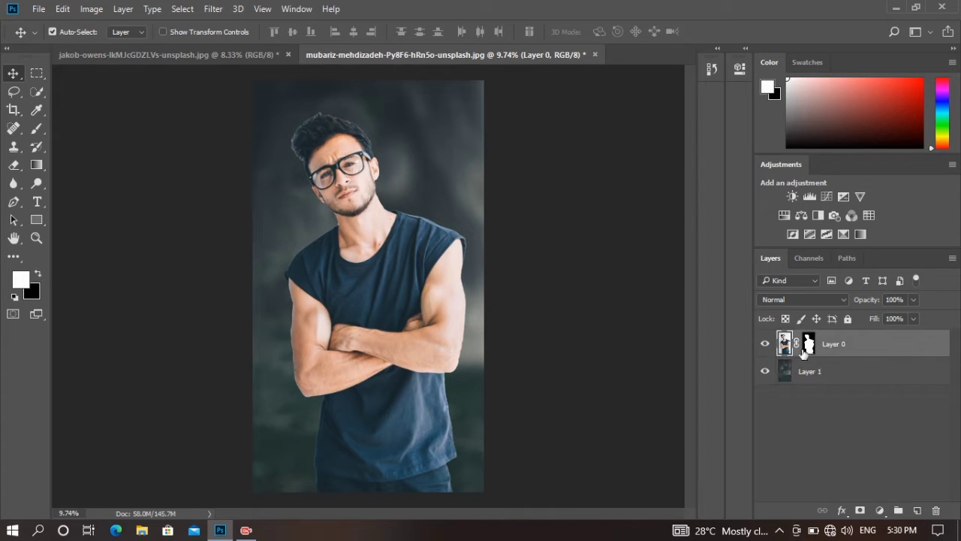
{"action": "left_click", "coordinate": [808, 343]}
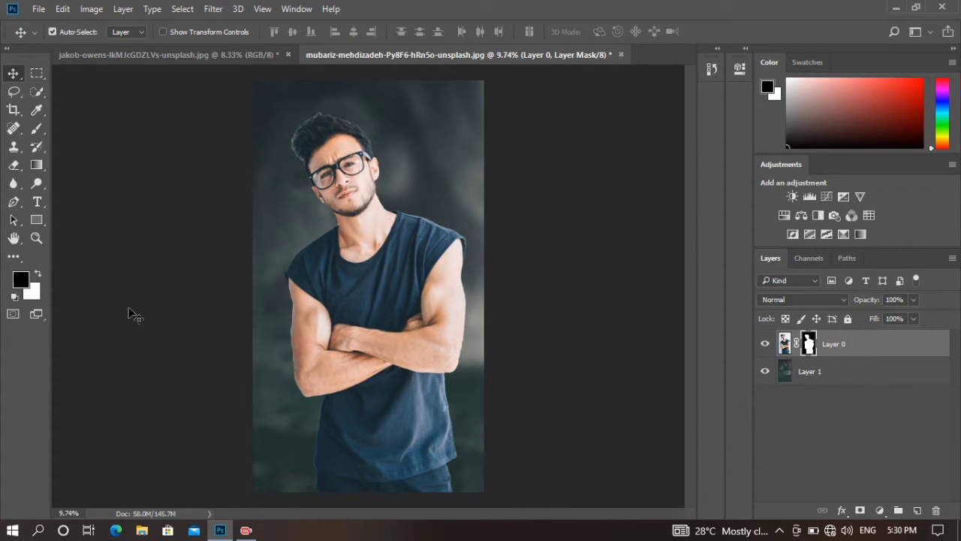
{"action": "left_click", "coordinate": [37, 128]}
{"action": "left_click", "coordinate": [296, 31]}
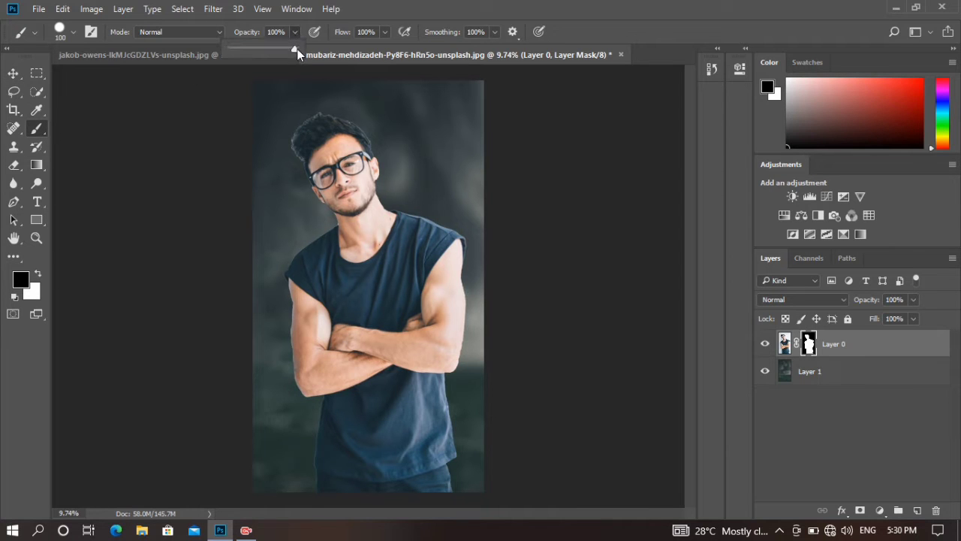
{"action": "left_click", "coordinate": [384, 33]}
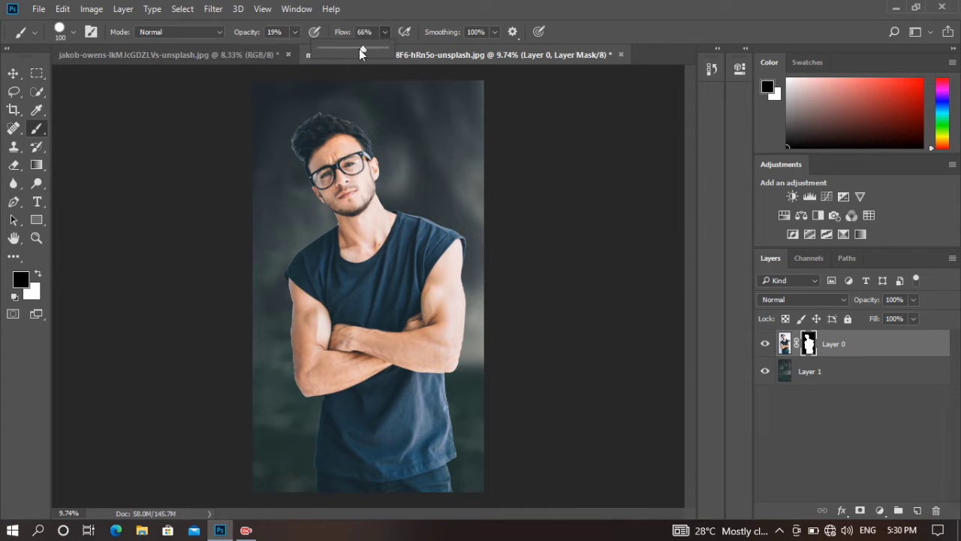
{"action": "scroll", "coordinate": [332, 103], "scroll_direction": "up", "scroll_amount": 1}
{"action": "scroll", "coordinate": [316, 120], "scroll_direction": "up", "scroll_amount": 3}
{"action": "scroll", "coordinate": [300, 166], "scroll_direction": "up", "scroll_amount": 1}
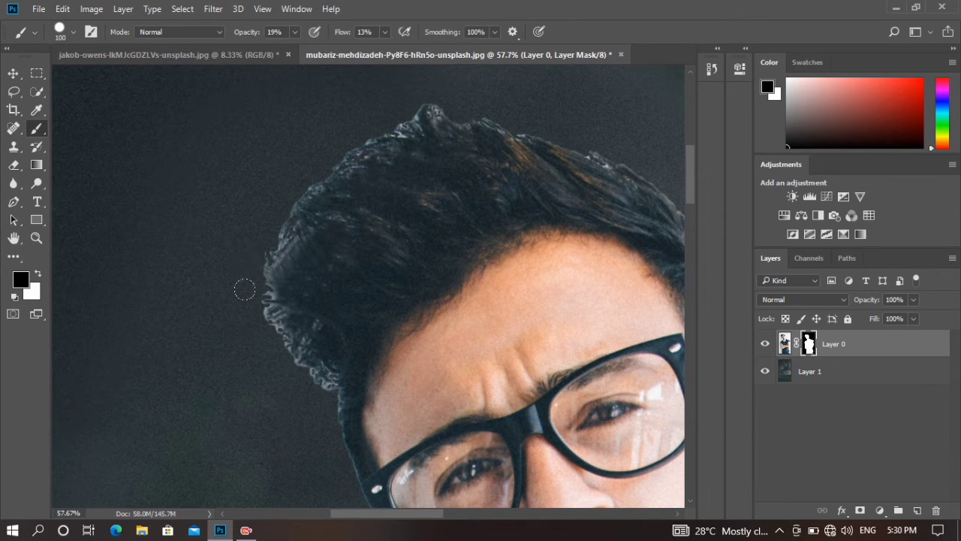
{"action": "left_click_drag", "start_coordinate": [244, 289], "coordinate": [255, 298]}
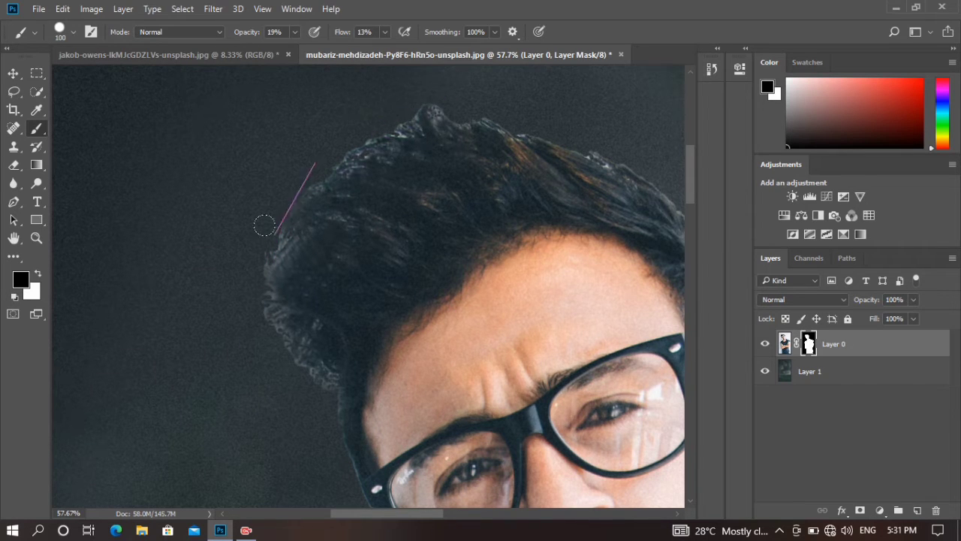
{"action": "left_click_drag", "start_coordinate": [359, 114], "coordinate": [474, 99]}
{"action": "left_click_drag", "start_coordinate": [633, 169], "coordinate": [257, 279]}
Step: Trim transparent pixels from the top, bottom, left and right via Image > Trim
{"action": "left_click", "coordinate": [91, 8]}
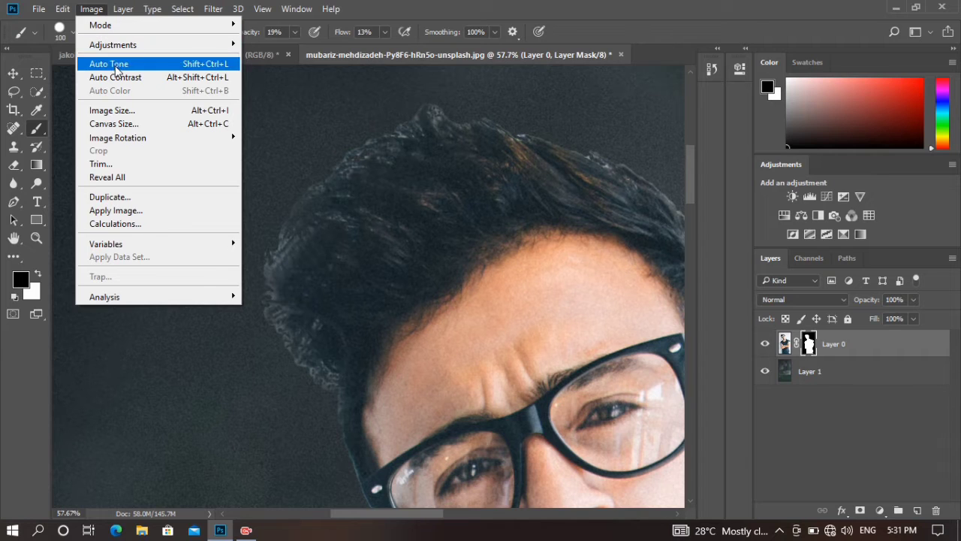
{"action": "left_click", "coordinate": [134, 163]}
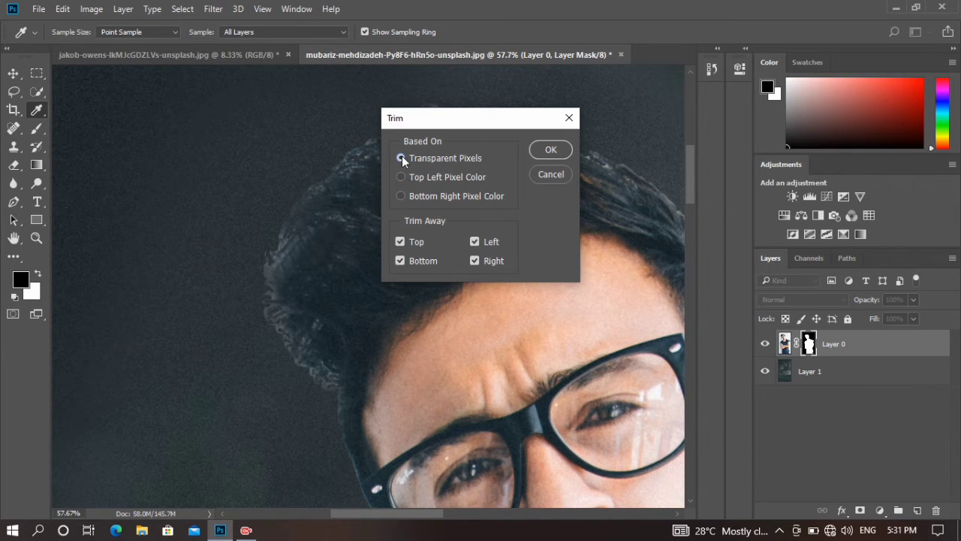
{"action": "left_click", "coordinate": [550, 149]}
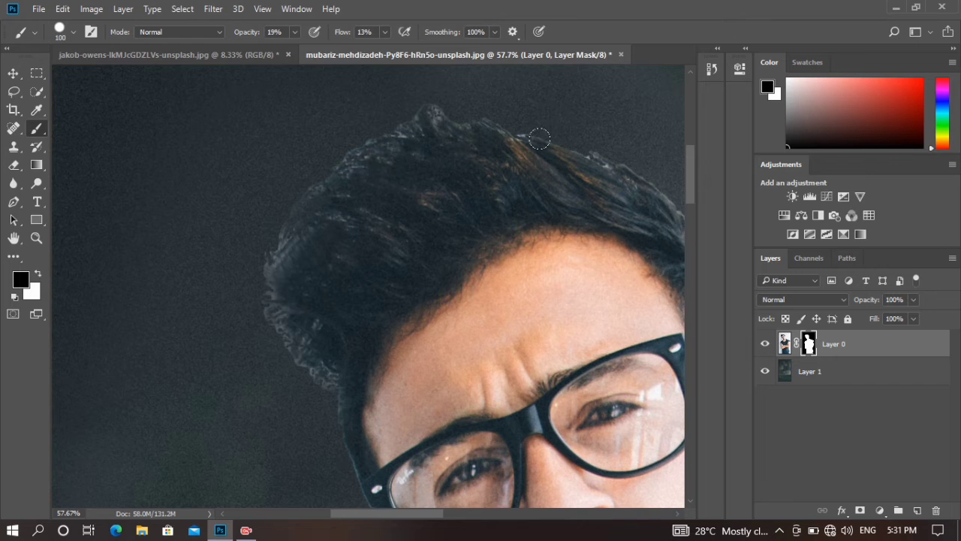
{"action": "left_click", "coordinate": [91, 8]}
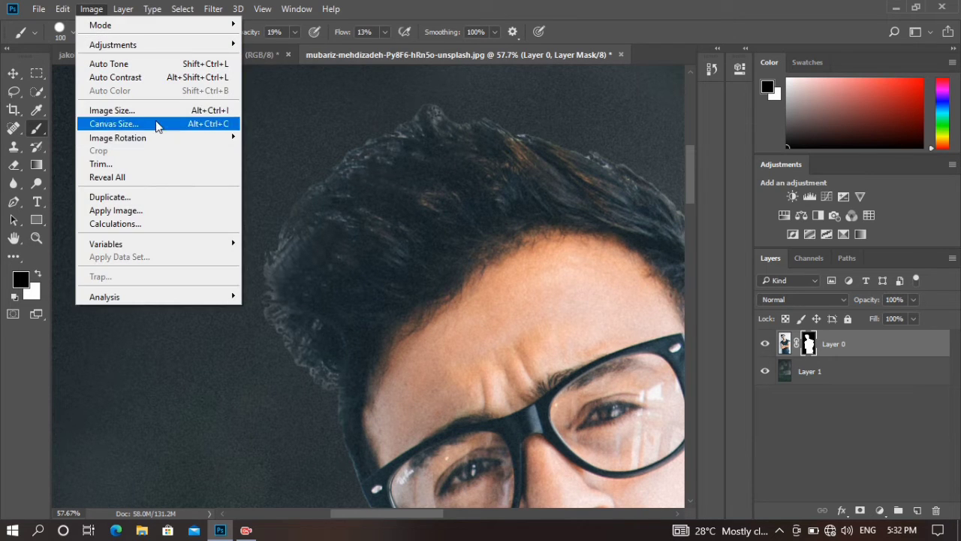
{"action": "left_click", "coordinate": [158, 162]}
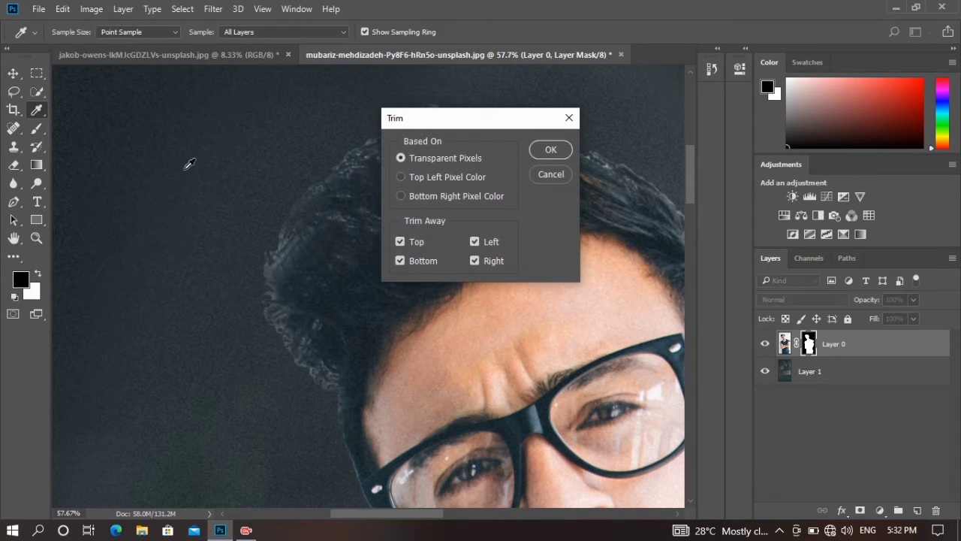
{"action": "left_click", "coordinate": [545, 149]}
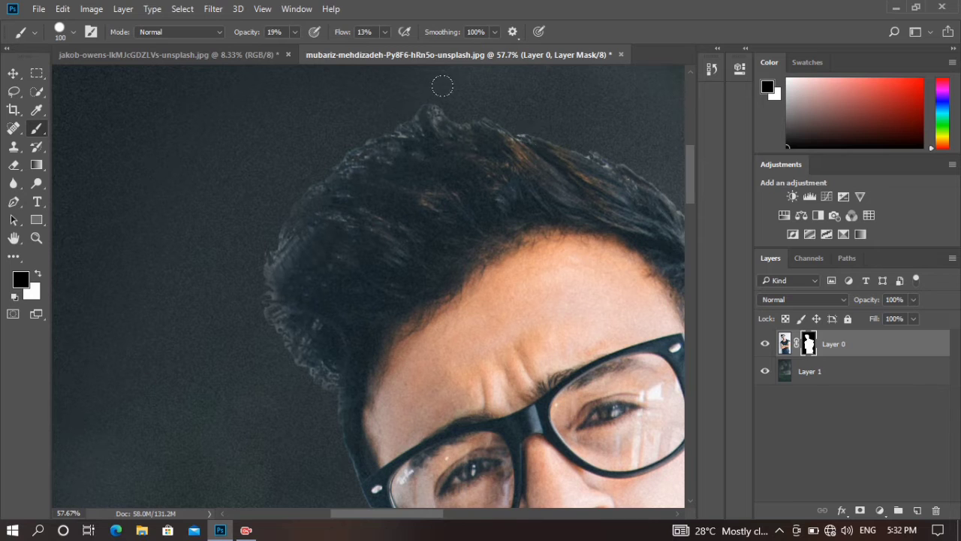
Step: Undo the last action and paint out the bright fringe along the left and top hair edges
{"action": "key", "text": "ctrl+z"}
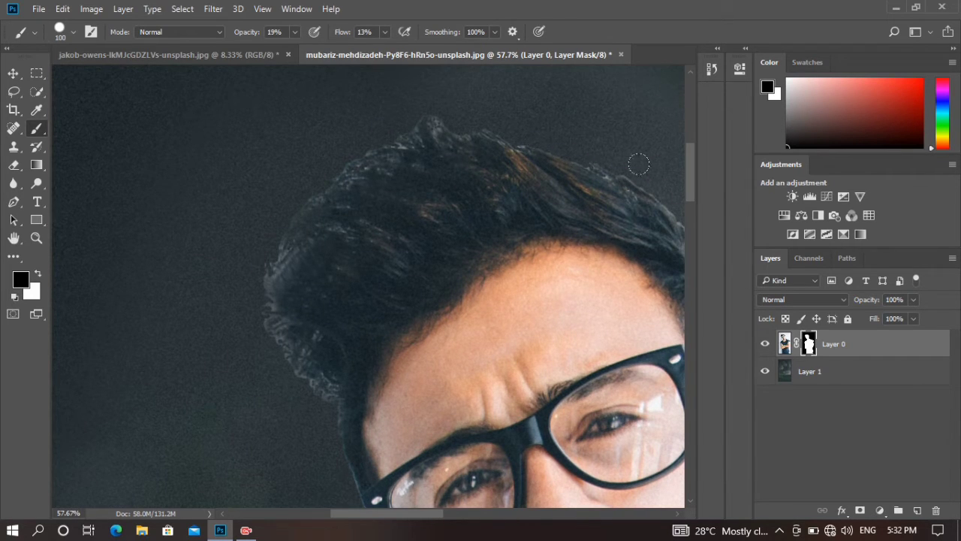
{"action": "mouse_move", "coordinate": [250, 262]}
{"action": "left_mouse_down"}
{"action": "mouse_move", "coordinate": [282, 368]}
{"action": "mouse_move", "coordinate": [272, 388]}
{"action": "left_mouse_up"}
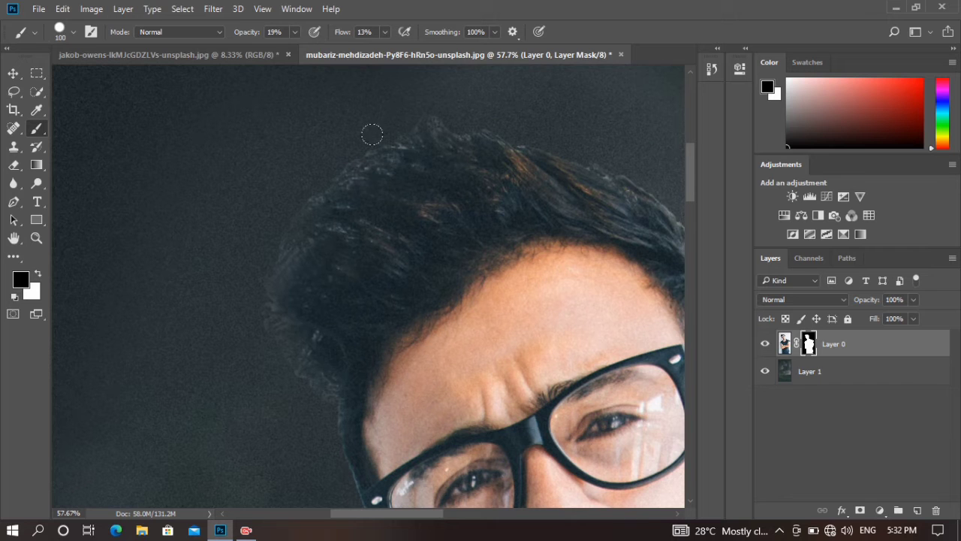
{"action": "scroll", "coordinate": [350, 142], "scroll_direction": "down", "scroll_amount": 3}
{"action": "scroll", "coordinate": [414, 200], "scroll_direction": "up", "scroll_amount": 3}
{"action": "mouse_move", "coordinate": [389, 196]}
{"action": "left_mouse_down"}
{"action": "mouse_move", "coordinate": [463, 236]}
{"action": "mouse_move", "coordinate": [542, 478]}
{"action": "mouse_move", "coordinate": [533, 311]}
{"action": "left_mouse_up"}
Step: Paint black on the mask along the shoulder, left arm and right arm edges
{"action": "mouse_move", "coordinate": [636, 443]}
{"action": "left_mouse_down"}
{"action": "mouse_move", "coordinate": [425, 268]}
{"action": "mouse_move", "coordinate": [316, 120]}
{"action": "left_mouse_up"}
{"action": "left_click_drag", "start_coordinate": [555, 258], "coordinate": [529, 451]}
{"action": "scroll", "coordinate": [537, 193], "scroll_direction": "down", "scroll_amount": 2}
{"action": "scroll", "coordinate": [541, 192], "scroll_direction": "down", "scroll_amount": 1}
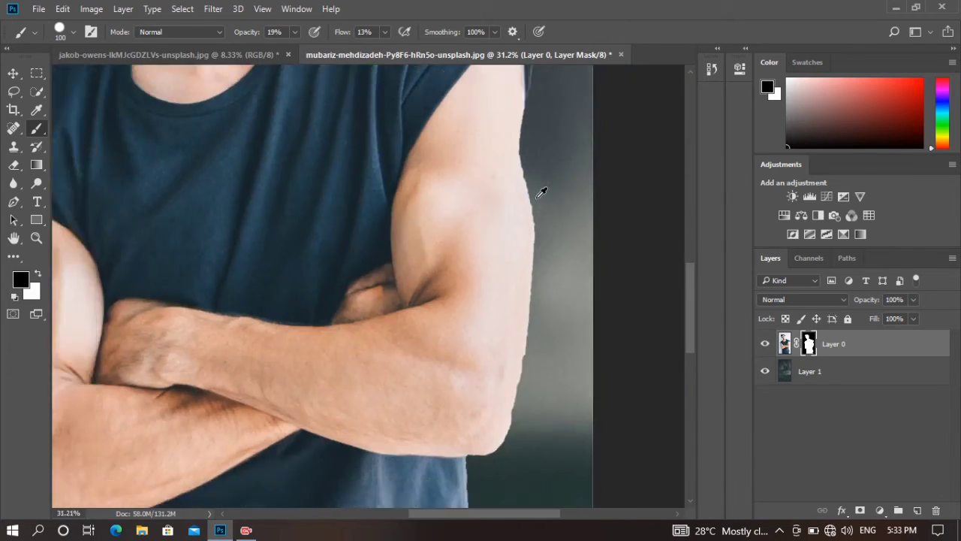
{"action": "scroll", "coordinate": [542, 192], "scroll_direction": "down", "scroll_amount": 3}
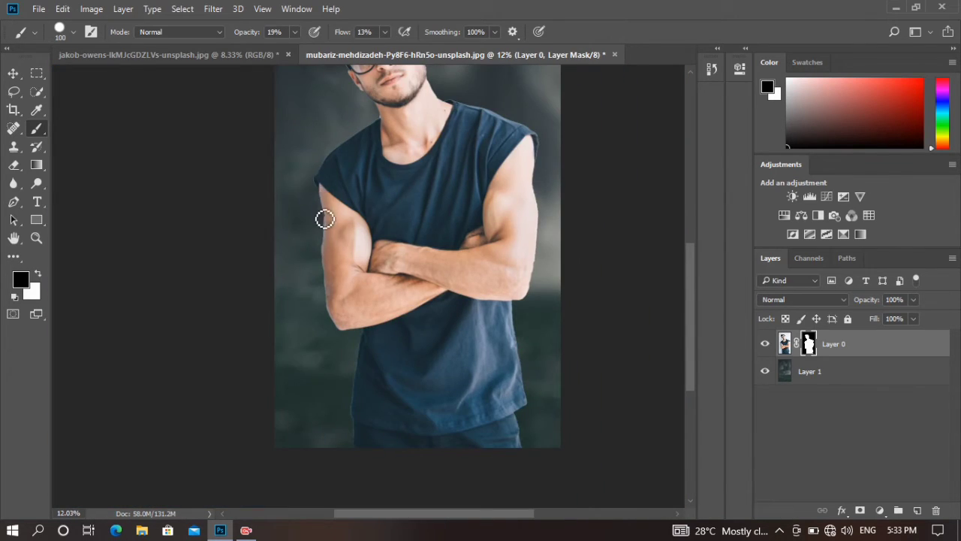
{"action": "mouse_move", "coordinate": [324, 219]}
{"action": "left_mouse_down"}
{"action": "mouse_move", "coordinate": [324, 337]}
{"action": "mouse_move", "coordinate": [322, 261]}
{"action": "left_mouse_up"}
{"action": "left_click_drag", "start_coordinate": [562, 236], "coordinate": [545, 201]}
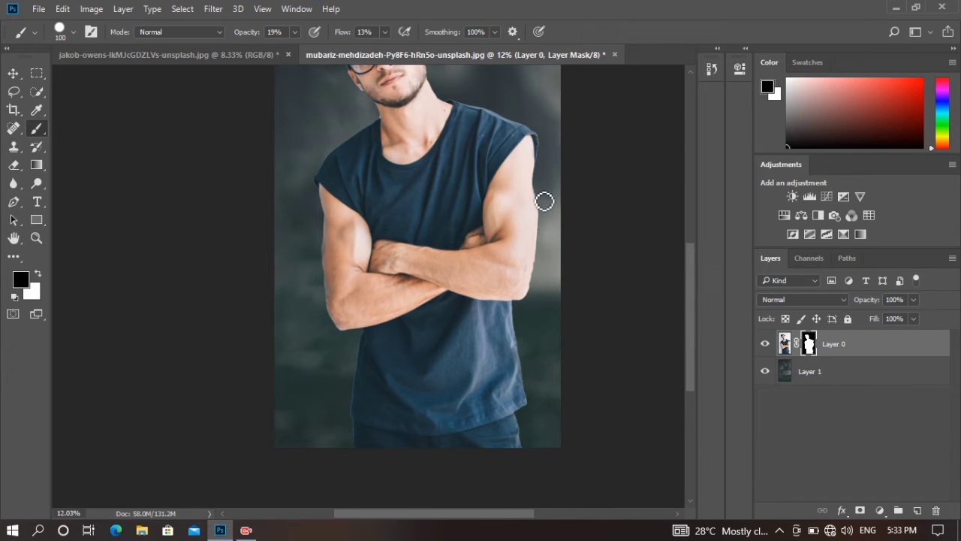
Step: Darken the folded arm's outer edge on the mask
{"action": "key", "text": "super"}
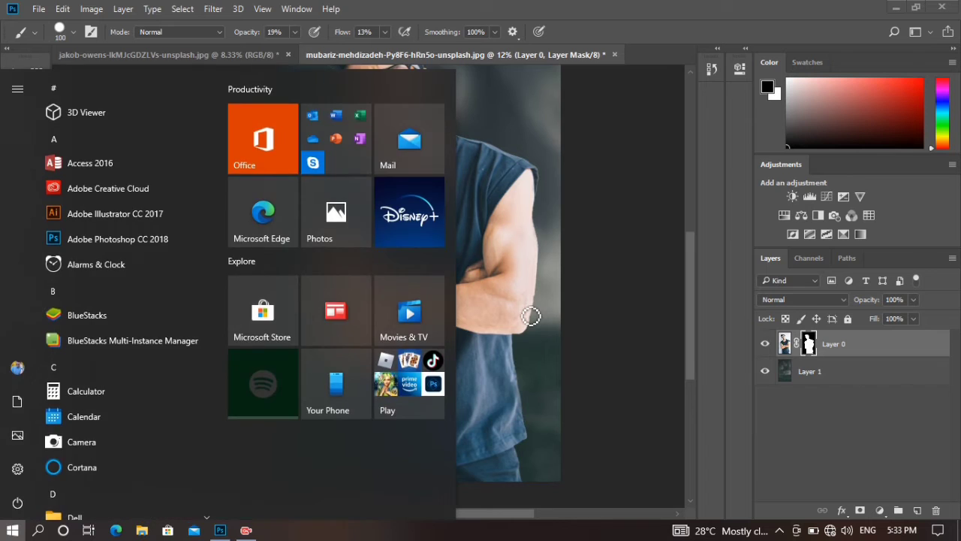
{"action": "scroll", "coordinate": [531, 316], "scroll_direction": "up", "scroll_amount": 5}
{"action": "scroll", "coordinate": [573, 197], "scroll_direction": "up", "scroll_amount": 3}
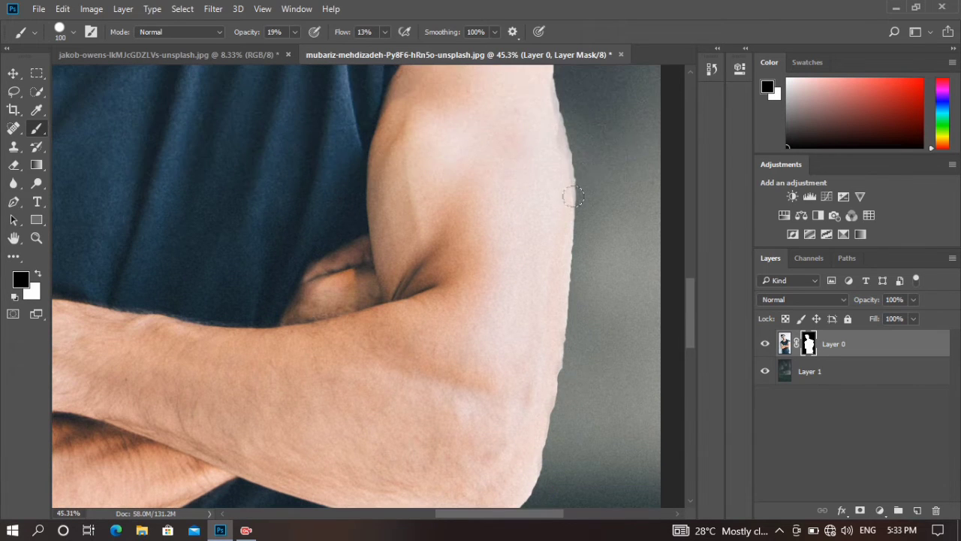
{"action": "left_click_drag", "start_coordinate": [583, 257], "coordinate": [537, 481]}
{"action": "scroll", "coordinate": [450, 338], "scroll_direction": "down", "scroll_amount": 5}
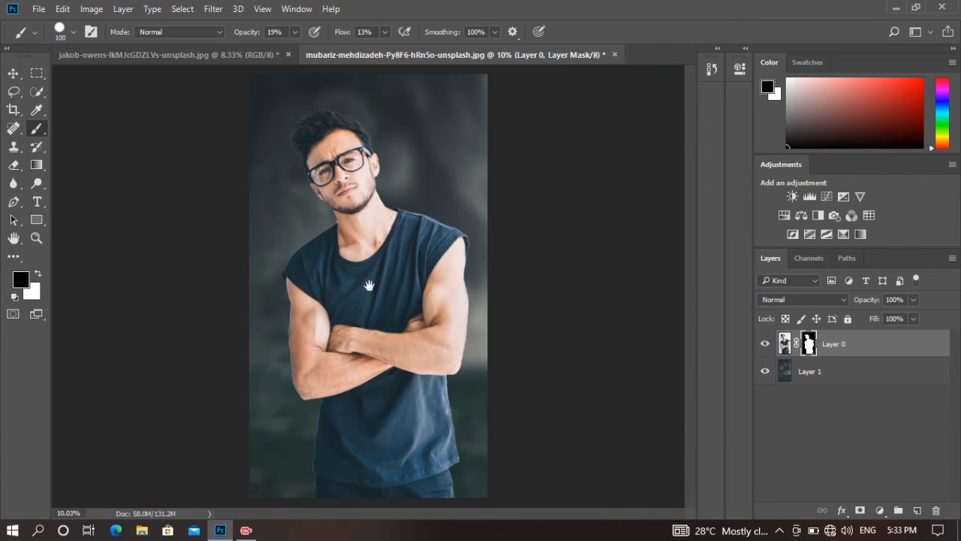
{"action": "scroll", "coordinate": [327, 220], "scroll_direction": "up", "scroll_amount": 4}
{"action": "scroll", "coordinate": [327, 220], "scroll_direction": "up", "scroll_amount": 5}
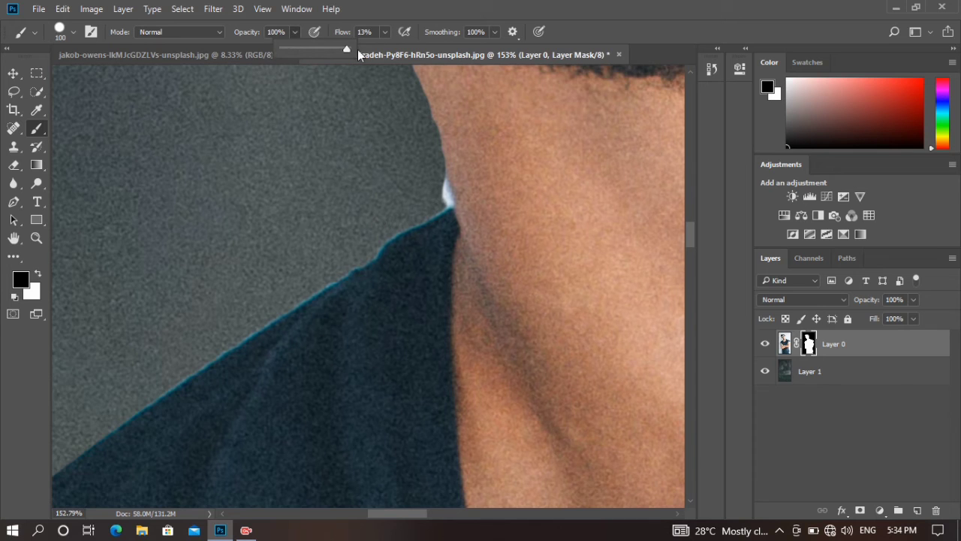
Step: Raise opacity and flow to 100%, shrink the brush, and paint out the neck's white halo
{"action": "key", "text": "0"}
{"action": "key", "text": "shift+0"}
{"action": "key", "text": "bracketleft"}
{"action": "key", "text": "bracketleft"}
{"action": "key", "text": "bracketleft"}
{"action": "key", "text": "bracketleft"}
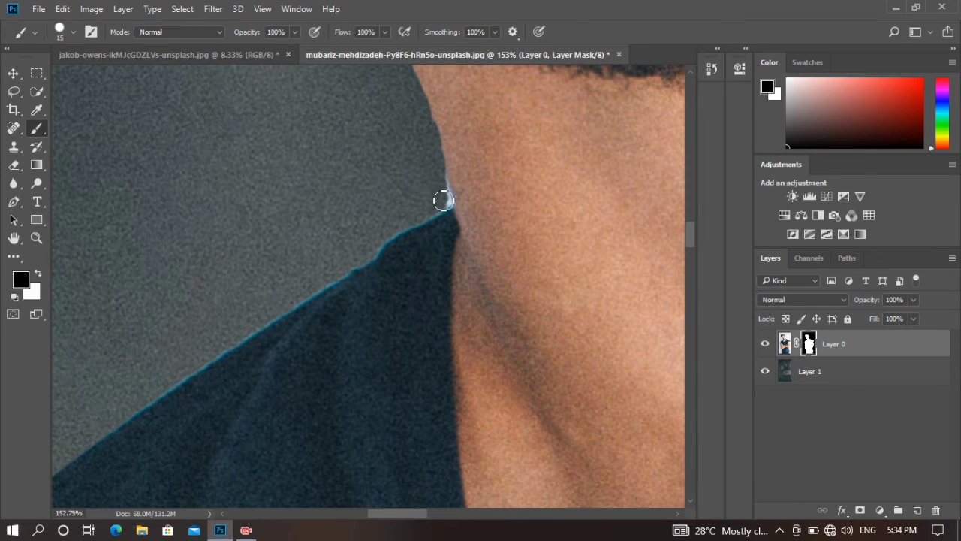
{"action": "left_click_drag", "start_coordinate": [442, 198], "coordinate": [449, 201]}
{"action": "scroll", "coordinate": [405, 203], "scroll_direction": "down", "scroll_amount": 5}
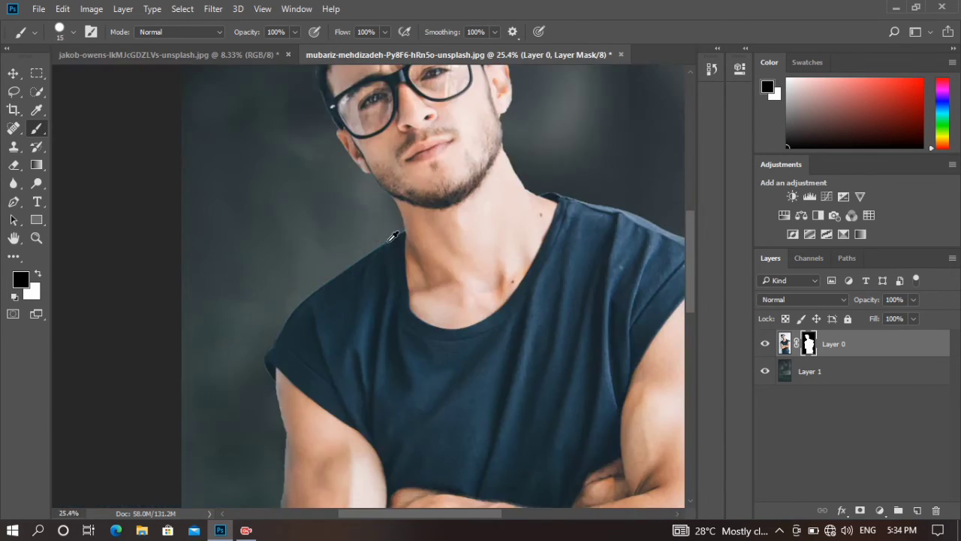
{"action": "scroll", "coordinate": [391, 225], "scroll_direction": "down", "scroll_amount": 4}
{"action": "scroll", "coordinate": [360, 187], "scroll_direction": "up", "scroll_amount": 5}
{"action": "scroll", "coordinate": [380, 292], "scroll_direction": "down", "scroll_amount": 1}
Step: Enter Quick Mask with a larger black brush, set to show Selected Areas
{"action": "scroll", "coordinate": [380, 292], "scroll_direction": "up", "scroll_amount": 2}
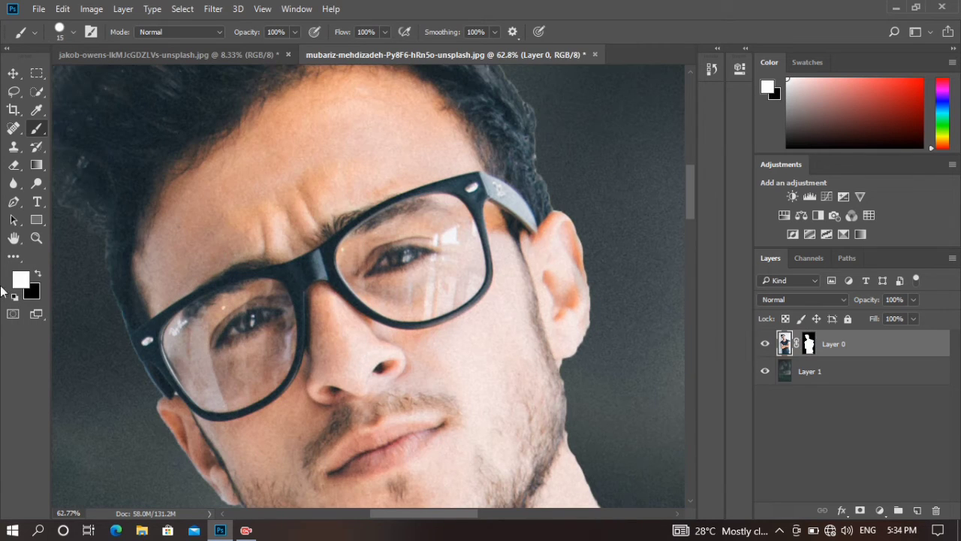
{"action": "left_click", "coordinate": [13, 313]}
{"action": "key", "text": "bracketright"}
{"action": "key", "text": "bracketright"}
{"action": "key", "text": "bracketright"}
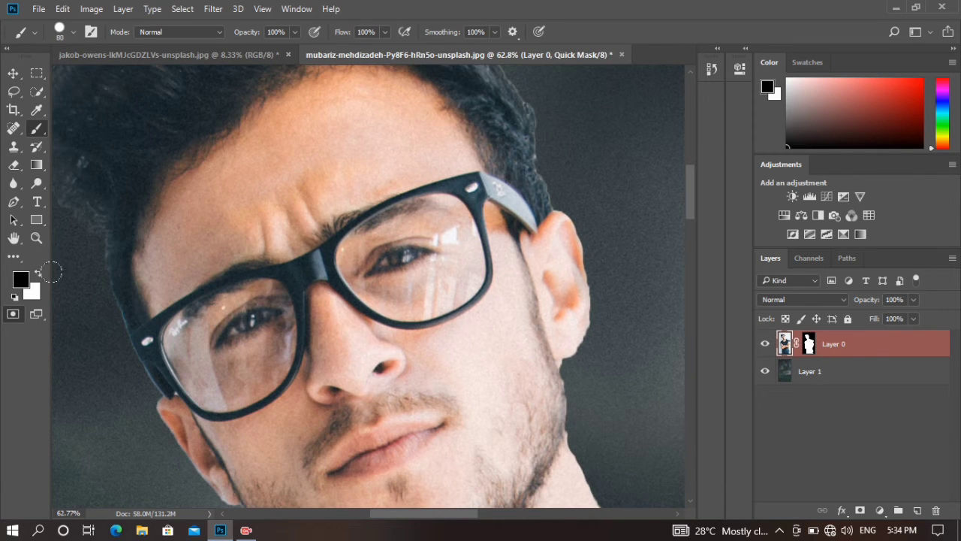
{"action": "left_click", "coordinate": [38, 274]}
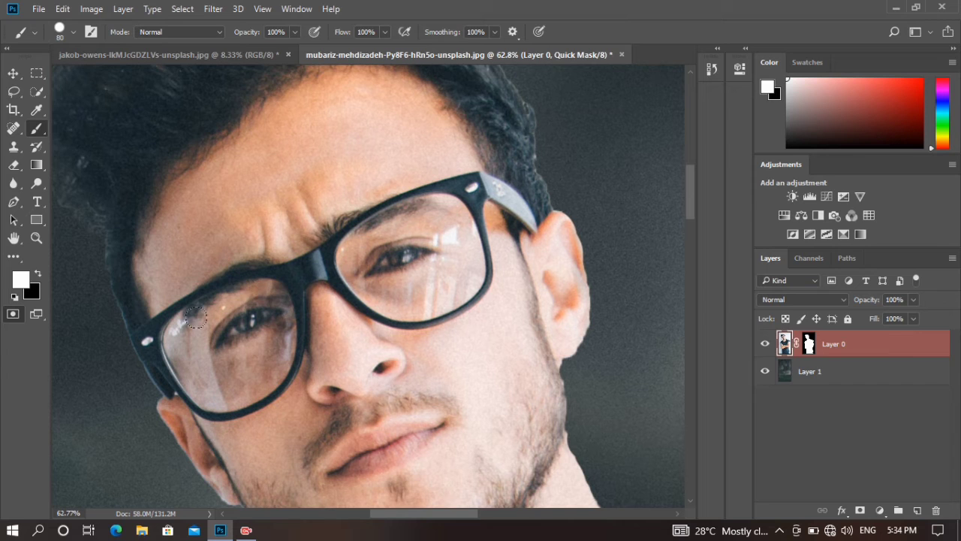
{"action": "left_click", "coordinate": [38, 296]}
{"action": "key", "text": "Escape"}
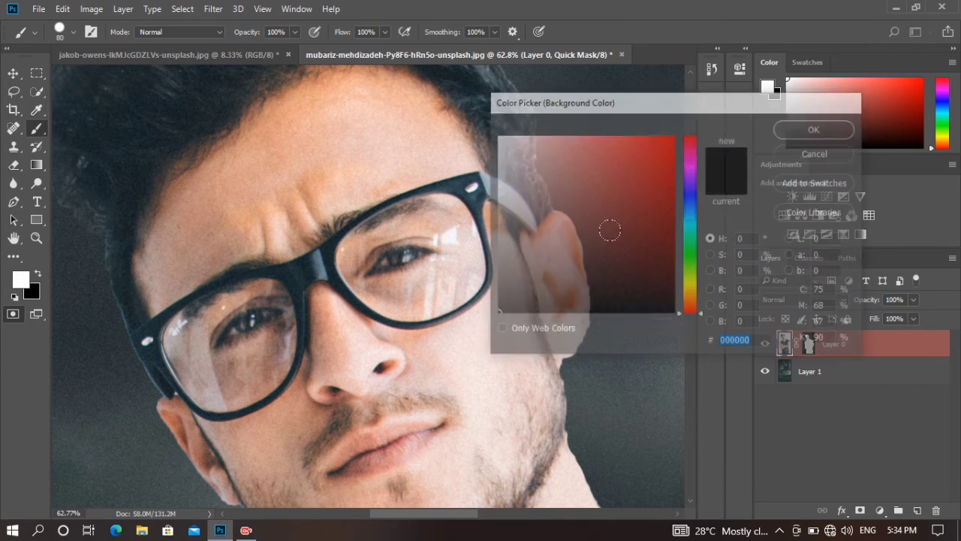
{"action": "key", "text": "x"}
{"action": "double_click", "coordinate": [14, 314]}
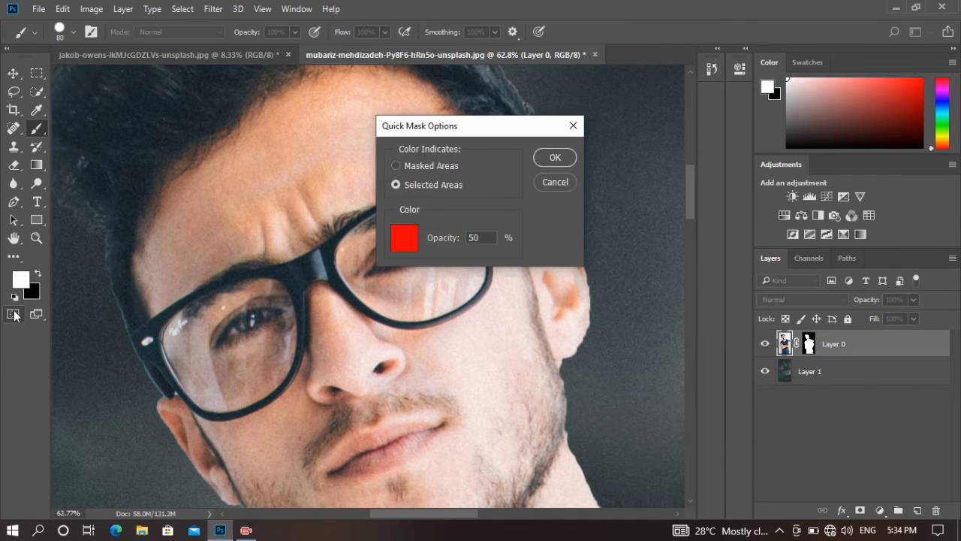
{"action": "key", "text": "Return"}
{"action": "left_click", "coordinate": [13, 314]}
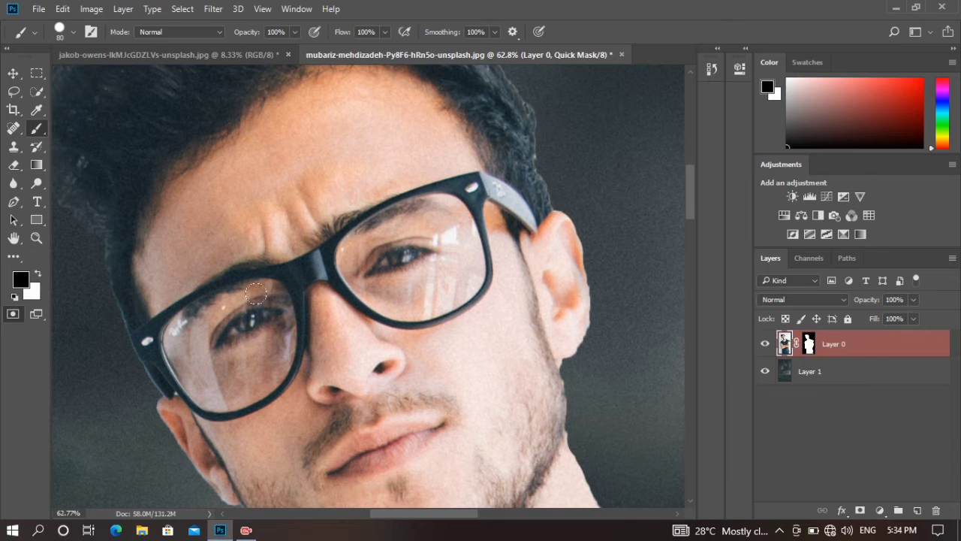
Step: Paint over both lenses of the man's glasses in Quick Mask
{"action": "mouse_move", "coordinate": [255, 295]}
{"action": "left_mouse_down"}
{"action": "mouse_move", "coordinate": [172, 331]}
{"action": "mouse_move", "coordinate": [234, 384]}
{"action": "mouse_move", "coordinate": [272, 336]}
{"action": "mouse_move", "coordinate": [274, 306]}
{"action": "mouse_move", "coordinate": [225, 353]}
{"action": "mouse_move", "coordinate": [256, 323]}
{"action": "left_mouse_up"}
{"action": "key", "text": "x"}
{"action": "key", "text": "x"}
{"action": "mouse_move", "coordinate": [351, 255]}
{"action": "left_mouse_down"}
{"action": "mouse_move", "coordinate": [359, 240]}
{"action": "mouse_move", "coordinate": [345, 255]}
{"action": "mouse_move", "coordinate": [356, 284]}
{"action": "mouse_move", "coordinate": [395, 304]}
{"action": "mouse_move", "coordinate": [447, 304]}
{"action": "mouse_move", "coordinate": [469, 252]}
{"action": "mouse_move", "coordinate": [446, 209]}
{"action": "mouse_move", "coordinate": [426, 203]}
{"action": "mouse_move", "coordinate": [379, 225]}
{"action": "mouse_move", "coordinate": [368, 255]}
{"action": "mouse_move", "coordinate": [421, 278]}
{"action": "mouse_move", "coordinate": [398, 282]}
{"action": "left_mouse_up"}
{"action": "scroll", "coordinate": [646, 409], "scroll_direction": "down", "scroll_amount": 5}
{"action": "key", "text": "ctrl+q"}
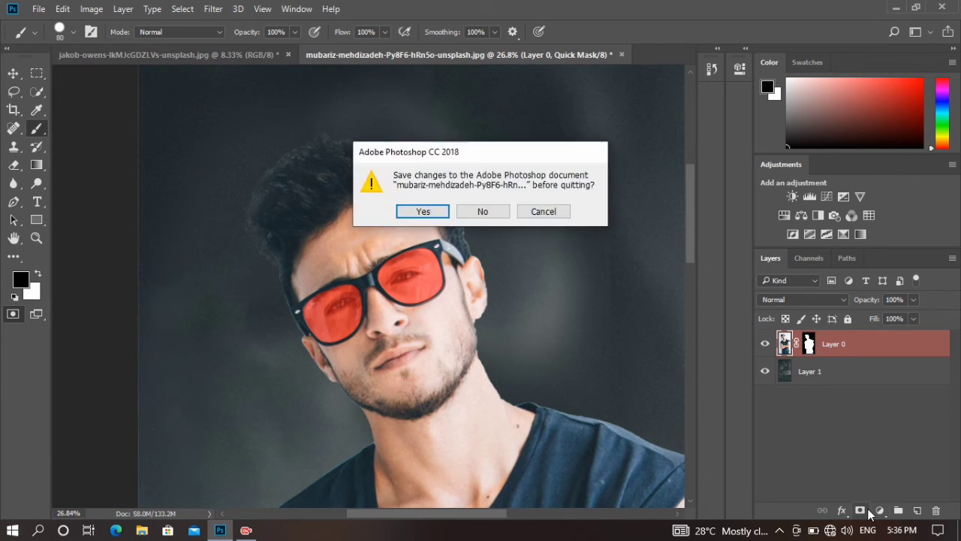
{"action": "key", "text": "Escape"}
Step: Turn the lens selection into a black Solid Color fill layer
{"action": "key", "text": "q"}
{"action": "key", "text": "x"}
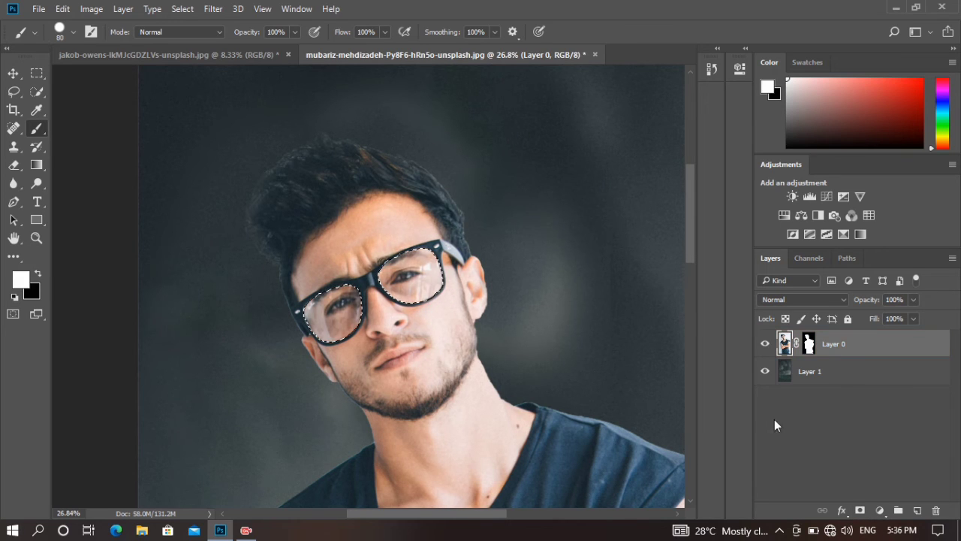
{"action": "left_click", "coordinate": [880, 511]}
{"action": "left_click", "coordinate": [881, 198]}
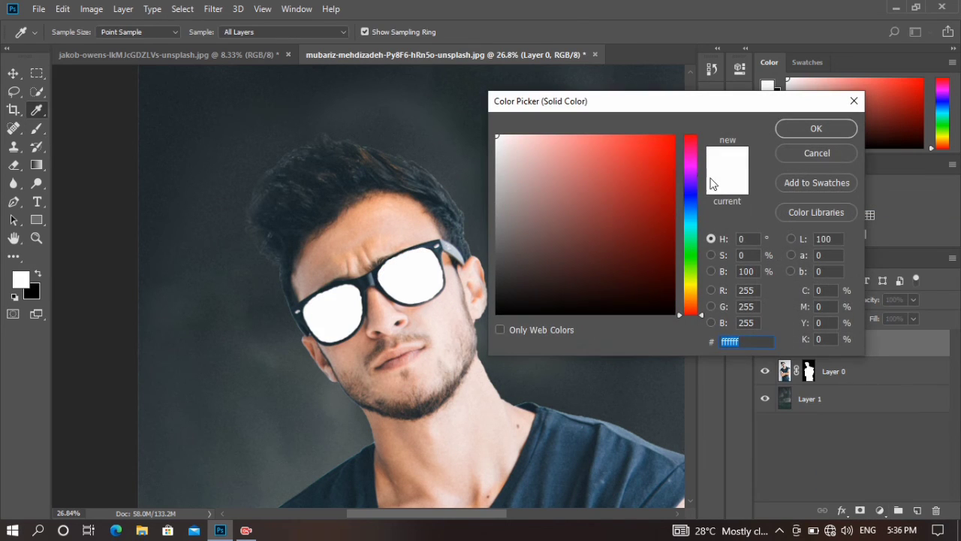
{"action": "left_click_drag", "start_coordinate": [650, 301], "coordinate": [660, 321]}
{"action": "left_click", "coordinate": [836, 122]}
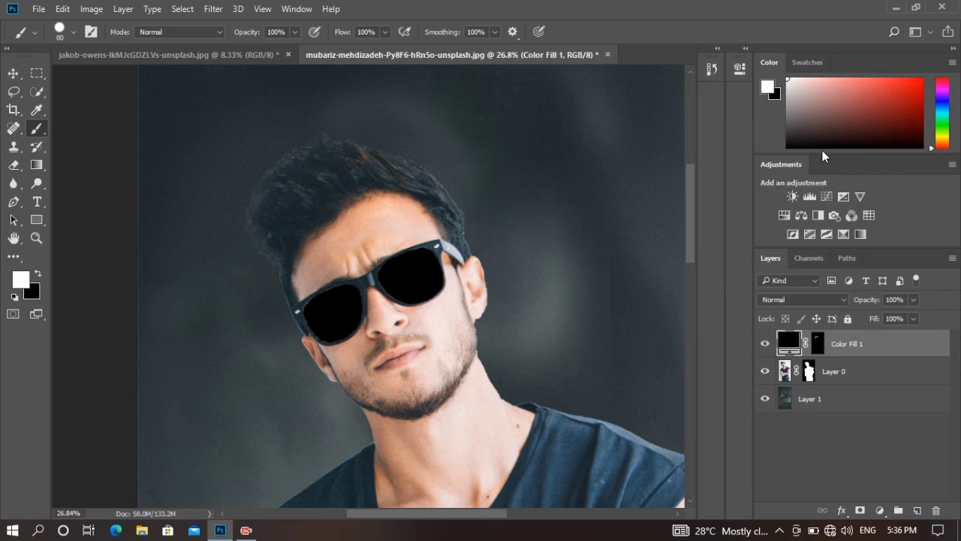
Step: Set the Color Fill 1 layer's blend mode to Overlay and switch to the Move tool
{"action": "left_click", "coordinate": [800, 299]}
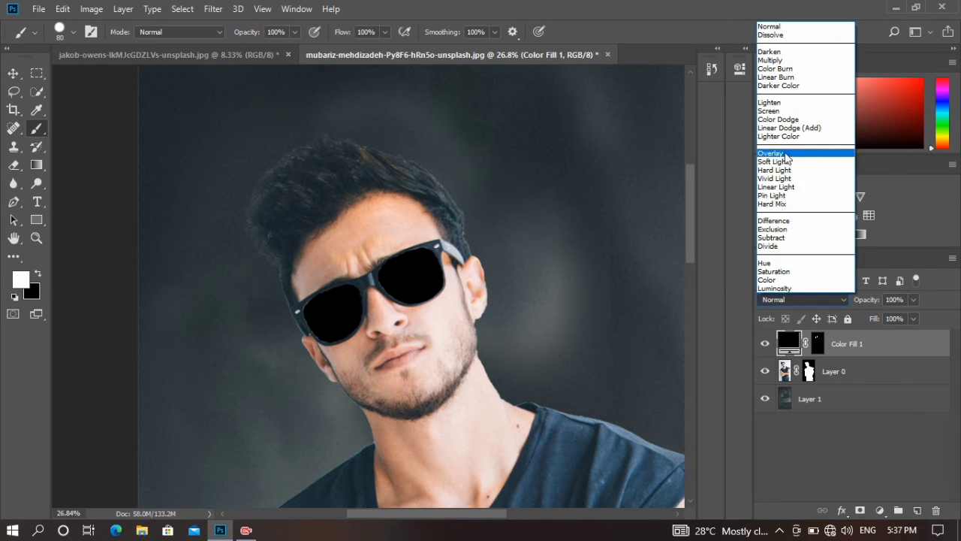
{"action": "left_click", "coordinate": [811, 156]}
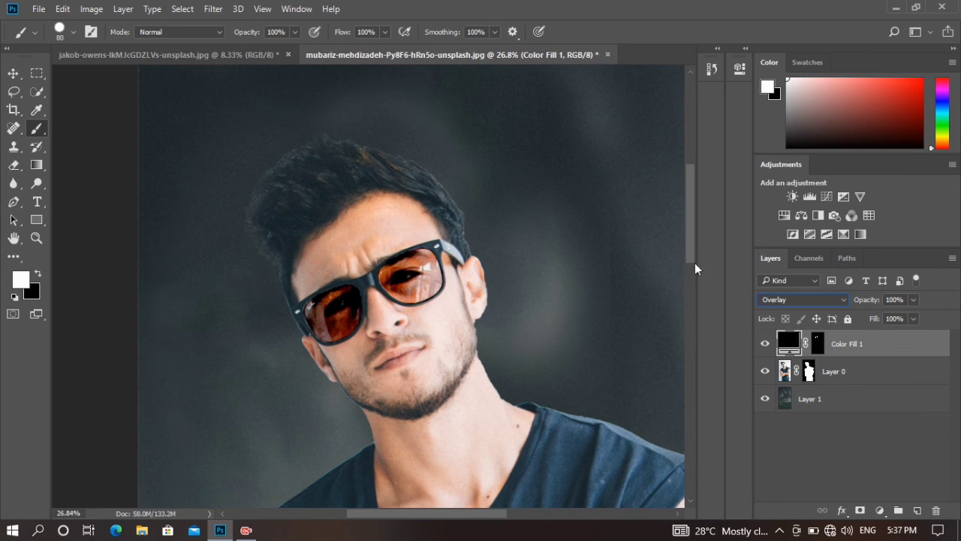
{"action": "left_click", "coordinate": [13, 73]}
{"action": "scroll", "coordinate": [582, 324], "scroll_direction": "down", "scroll_amount": 5}
{"action": "scroll", "coordinate": [523, 289], "scroll_direction": "up", "scroll_amount": 1}
{"action": "scroll", "coordinate": [523, 290], "scroll_direction": "down", "scroll_amount": 1}
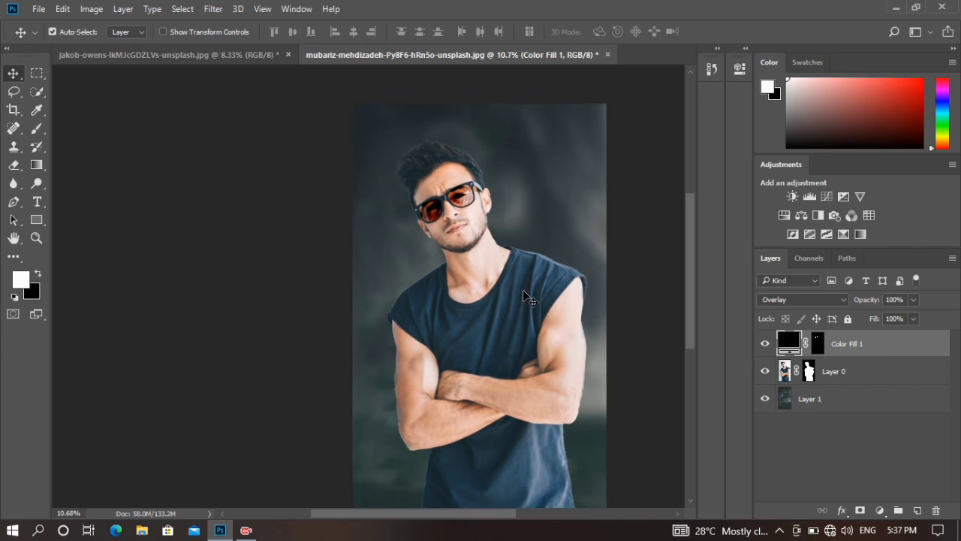
{"action": "scroll", "coordinate": [492, 296], "scroll_direction": "down", "scroll_amount": 1}
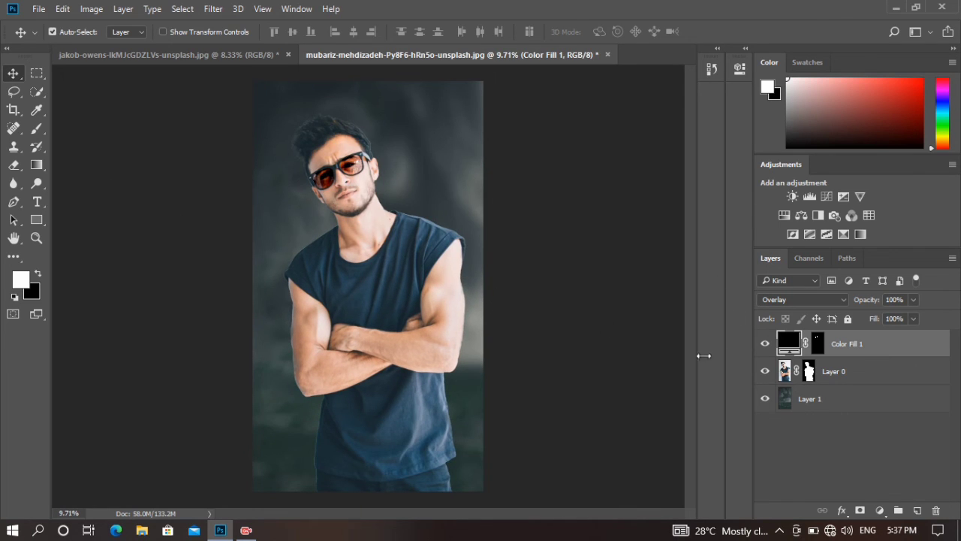
Step: Add a Brightness/Contrast layer above Layer 0 with brightness -20 and contrast 13
{"action": "left_click", "coordinate": [809, 371]}
{"action": "left_click", "coordinate": [884, 511]}
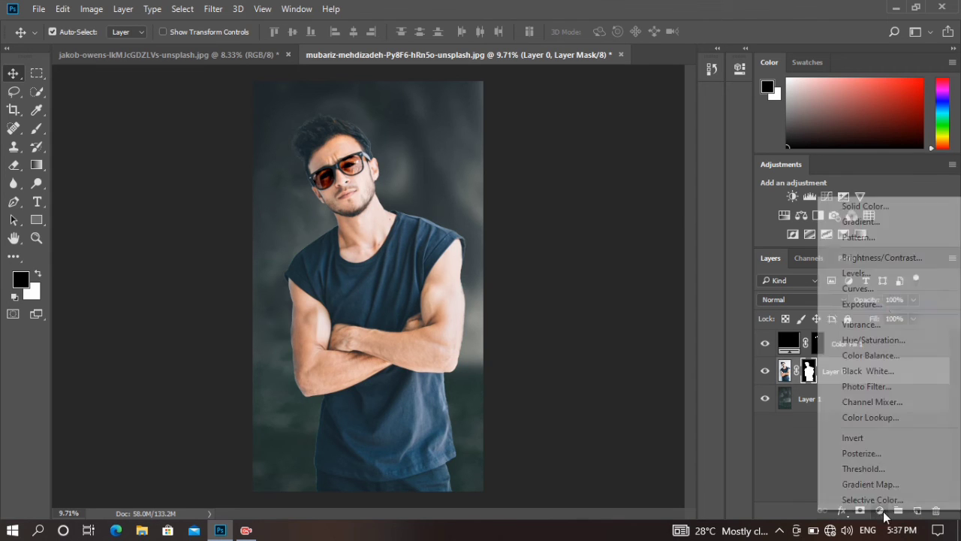
{"action": "left_click", "coordinate": [871, 256]}
{"action": "mouse_move", "coordinate": [617, 148]}
{"action": "left_mouse_down"}
{"action": "mouse_move", "coordinate": [607, 143]}
{"action": "mouse_move", "coordinate": [630, 171]}
{"action": "left_mouse_up"}
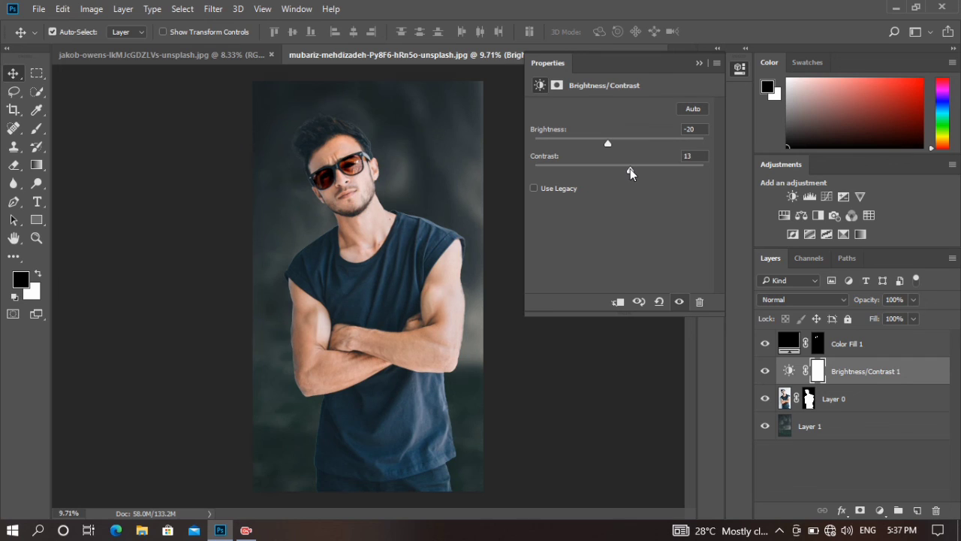
{"action": "left_click", "coordinate": [699, 63]}
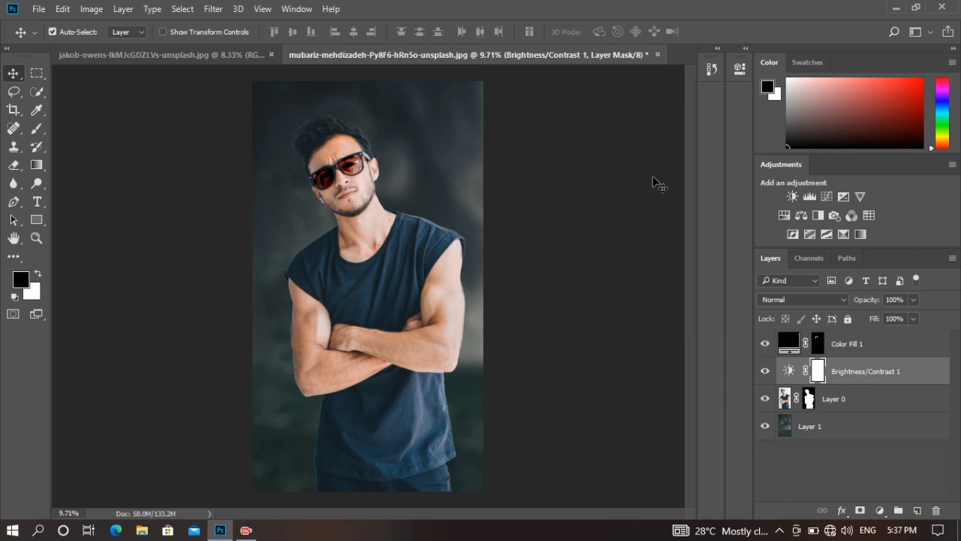
{"action": "scroll", "coordinate": [556, 333], "scroll_direction": "up", "scroll_amount": 1}
{"action": "scroll", "coordinate": [553, 332], "scroll_direction": "up", "scroll_amount": 1}
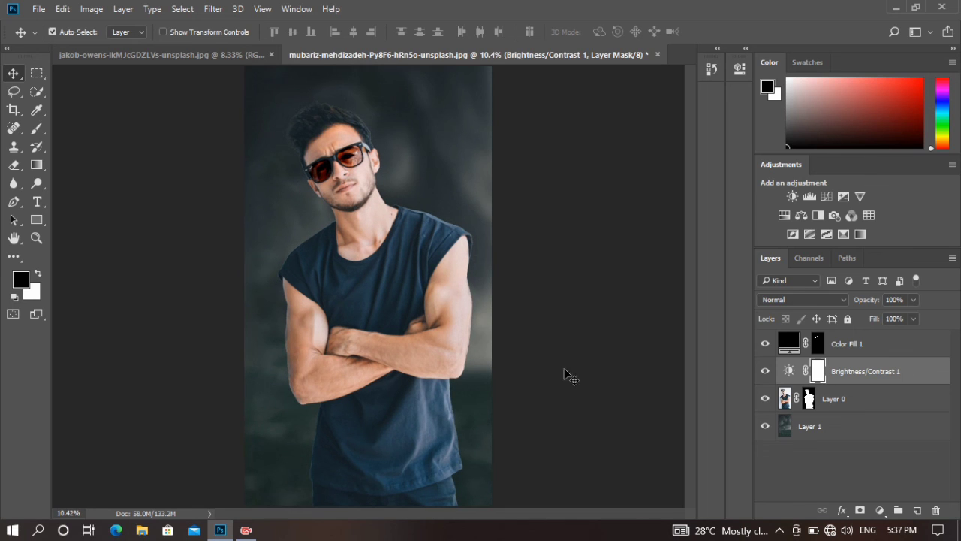